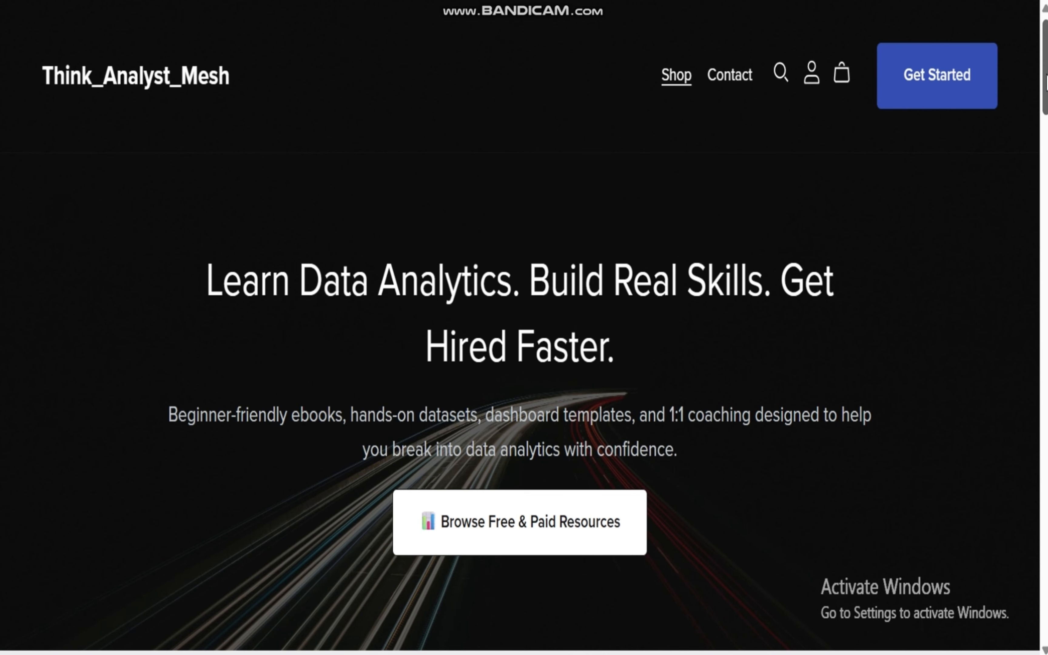
View the 1:1 Data Analytics Coaching for Complete Beginners page from the Featured Collection and return to the store page.
left_click_drag(1045, 81, 1044, 184)
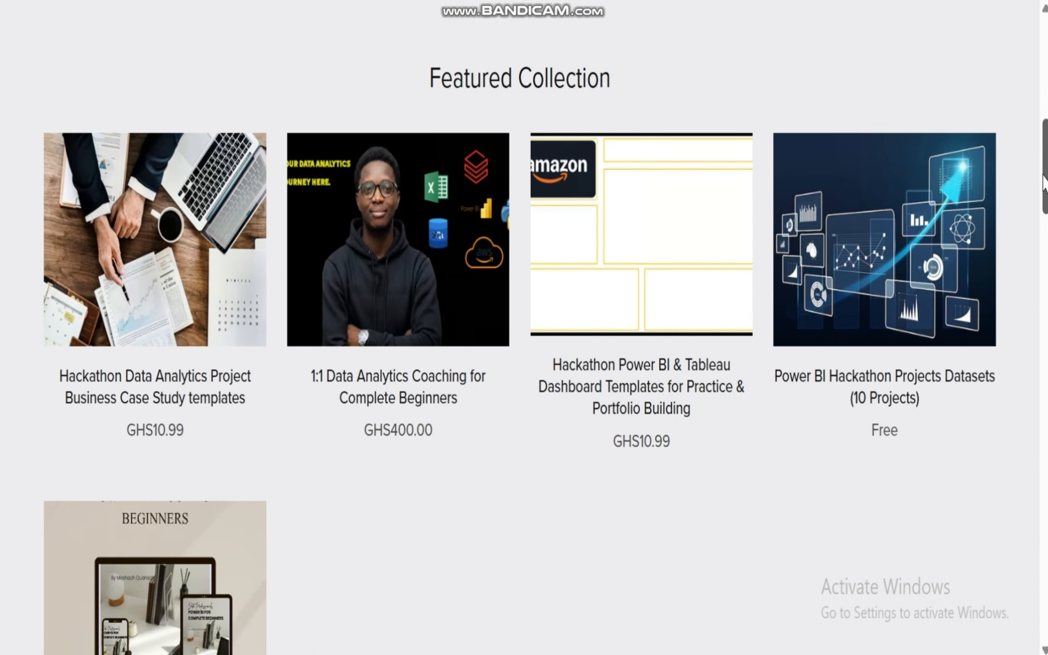
left_click(401, 400)
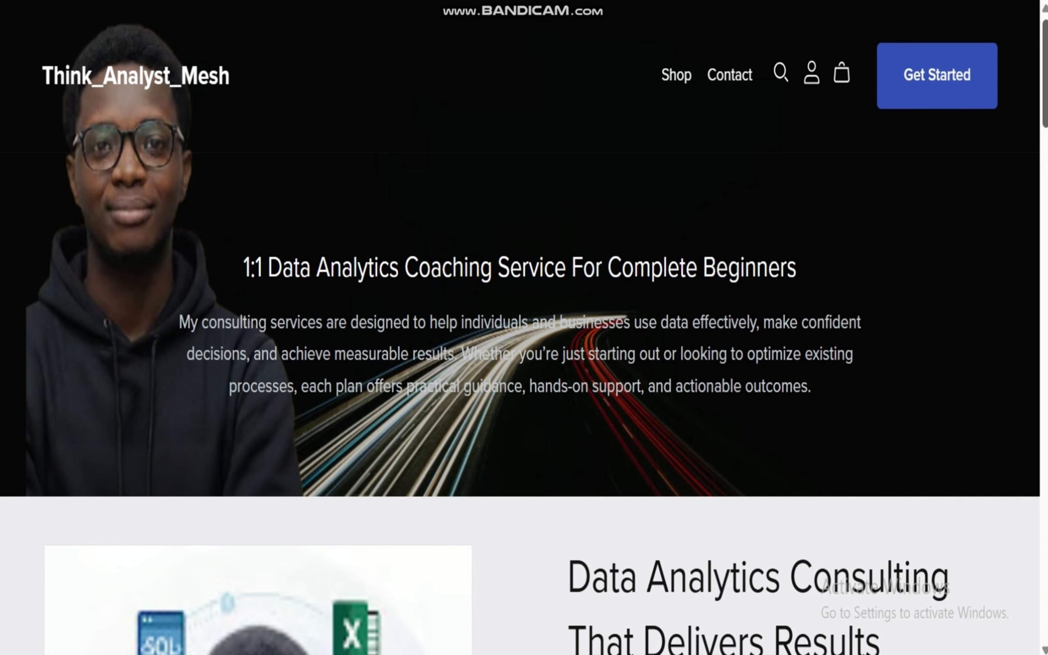
mouse_move(1045, 74)
left_mouse_down()
mouse_move(1045, 528)
mouse_move(1045, 73)
left_mouse_up()
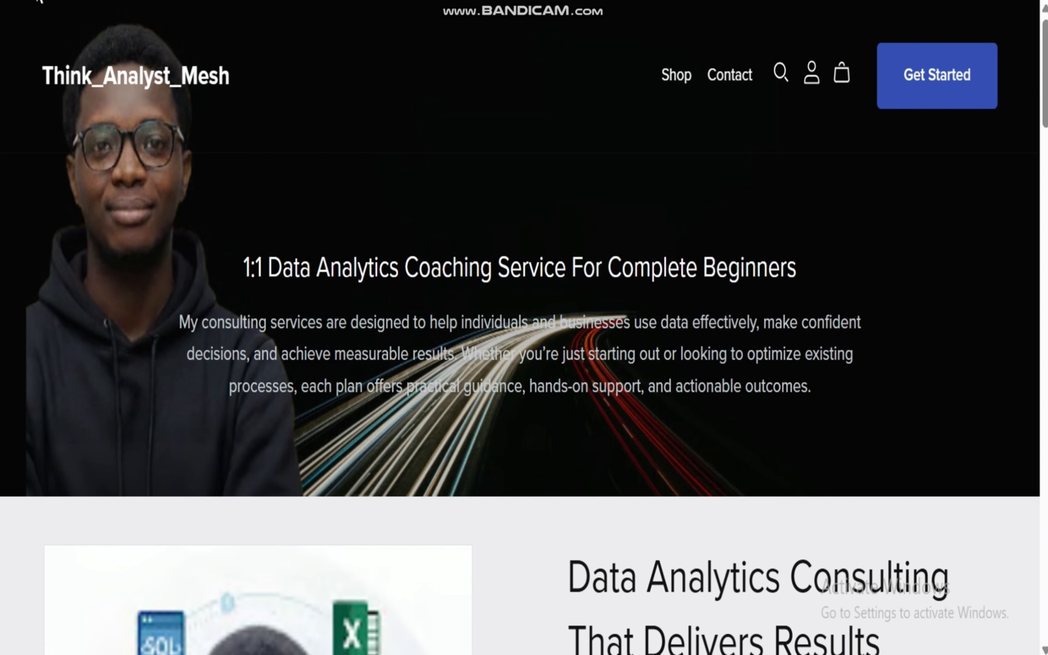
key("alt+Left")
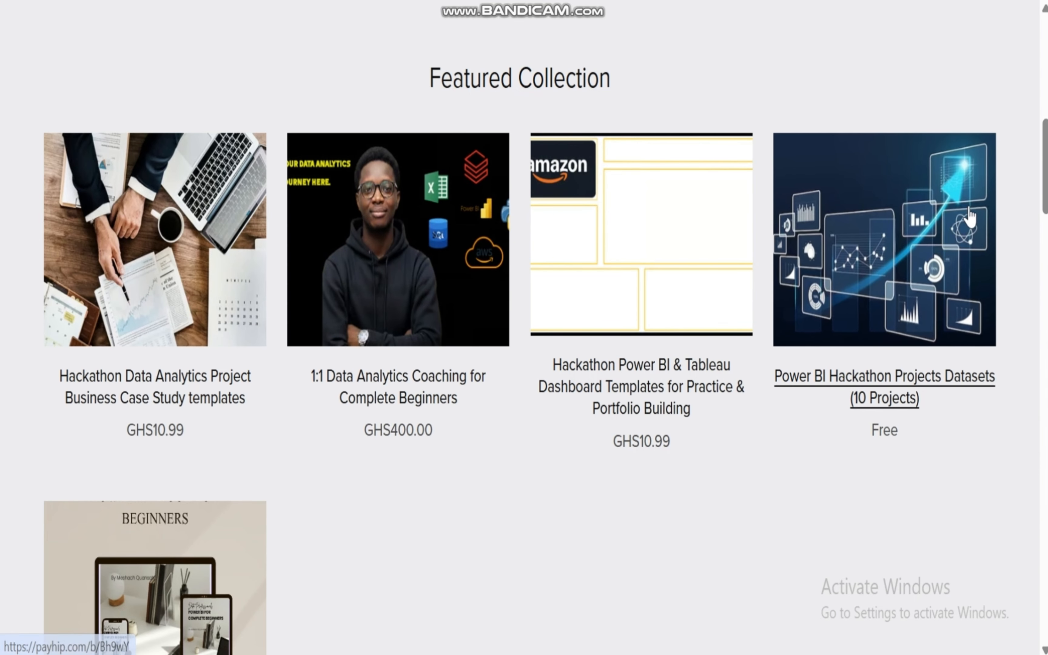
Open the product page of the ebook Power BI for Complete Beginners: A Practical Step-by-Step Guide.
left_click_drag(1044, 174, 1045, 228)
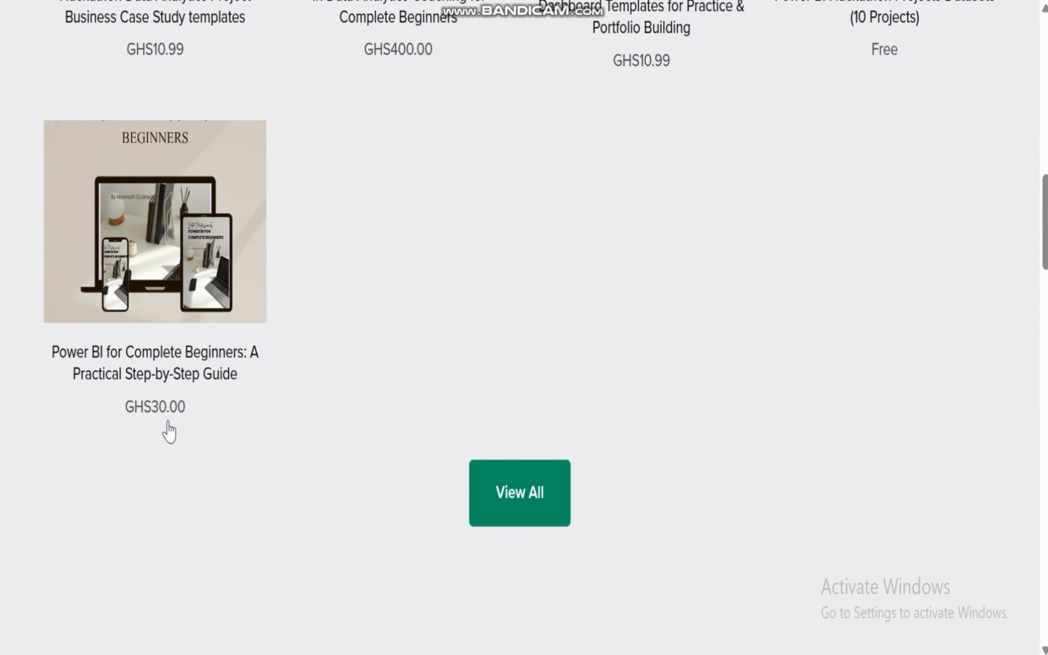
left_click(138, 376)
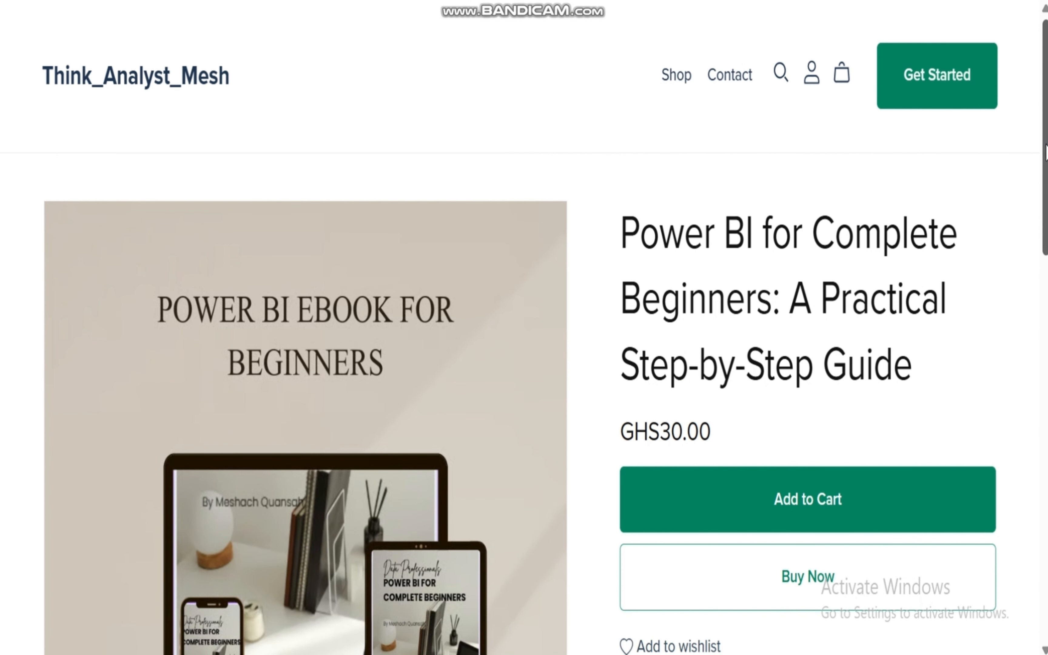
mouse_move(1045, 151)
left_mouse_down()
mouse_move(1035, 530)
mouse_move(1047, 154)
left_mouse_up()
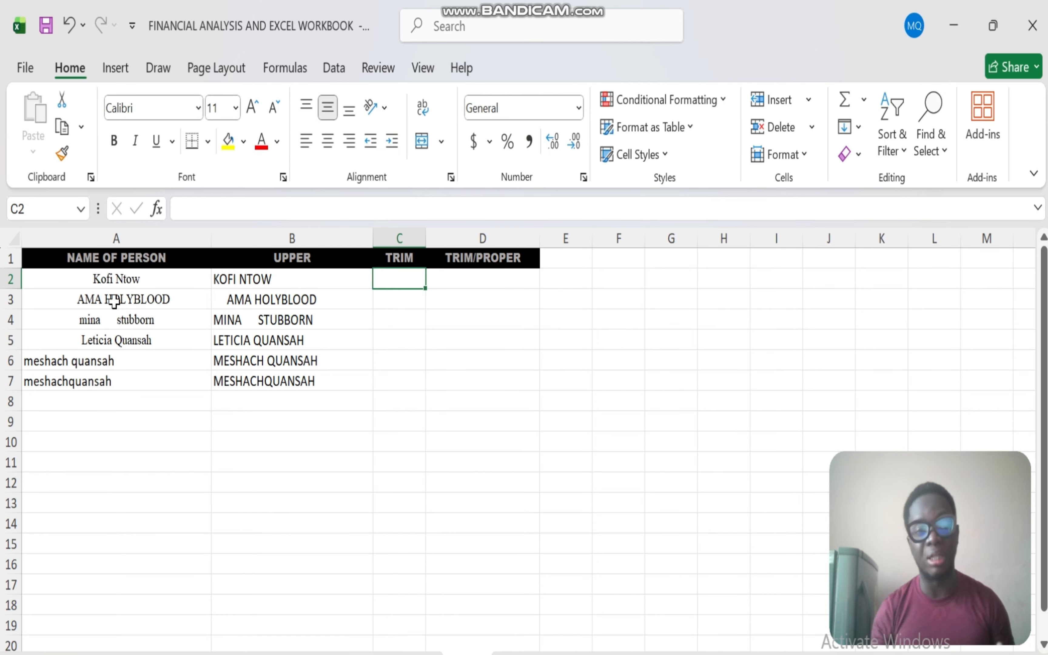
In the Excel workbook, left-align the names in A2:A7 of the NAME OF PERSON column.
left_click(129, 281)
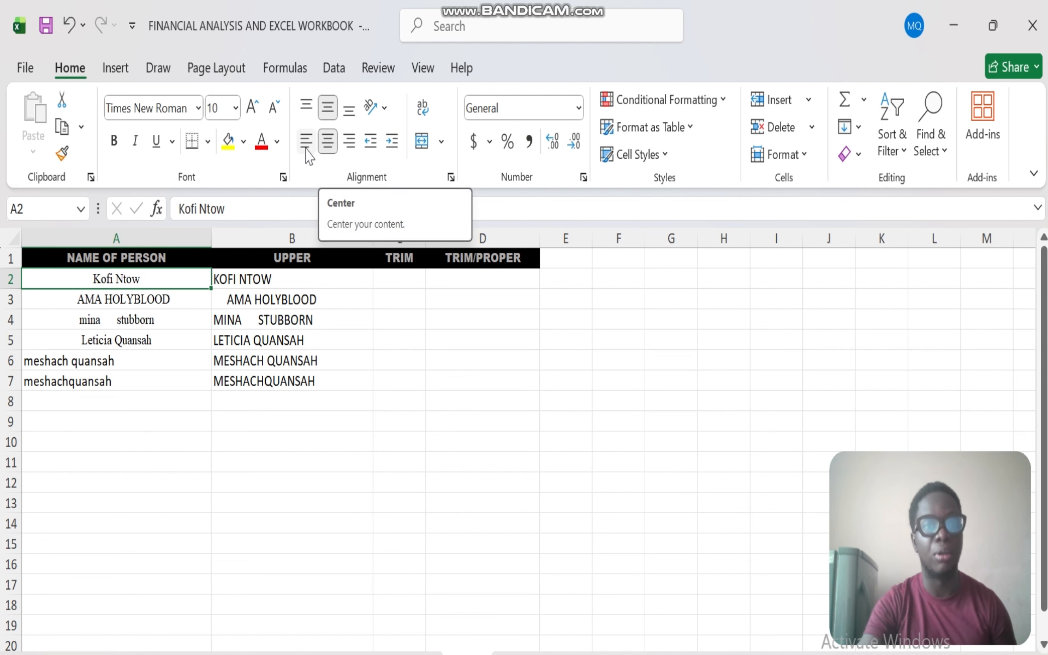
left_click_drag(139, 280, 133, 386)
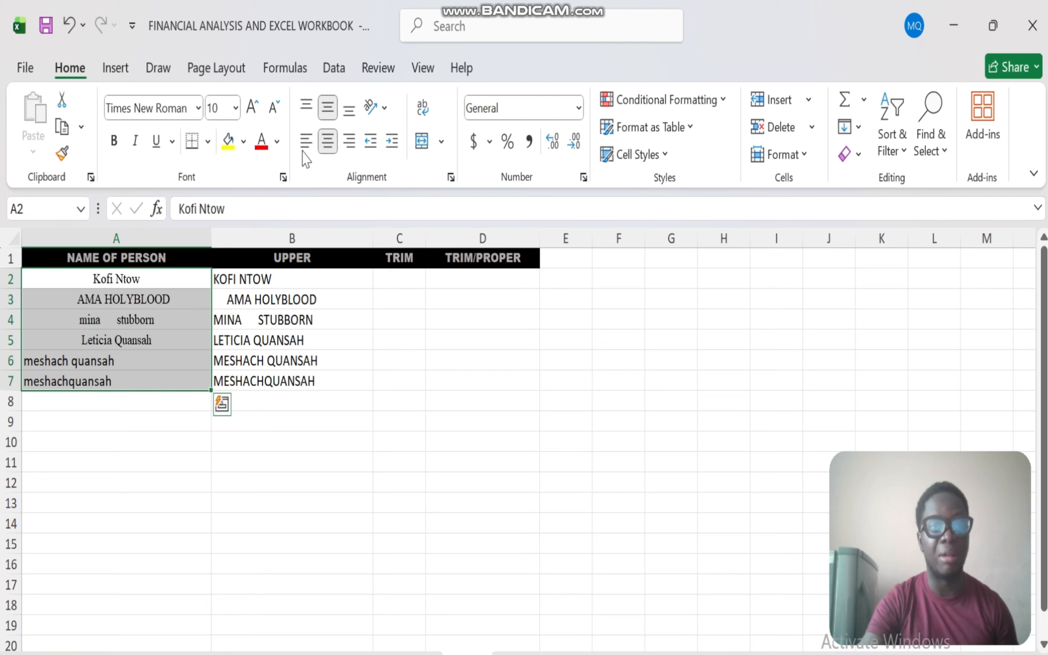
left_click(306, 141)
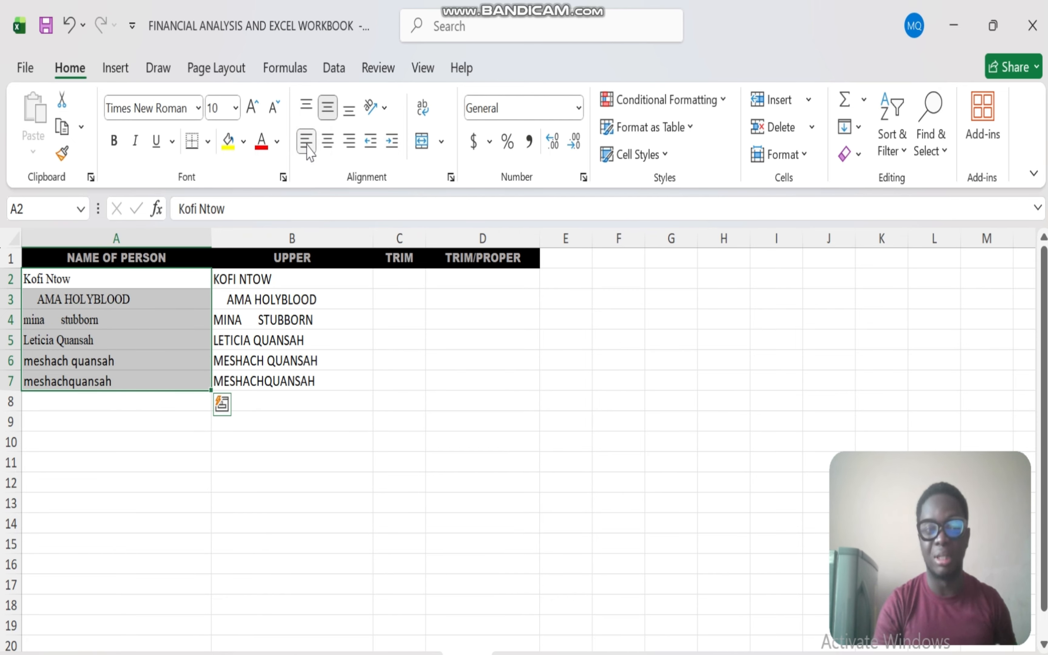
left_click(148, 355)
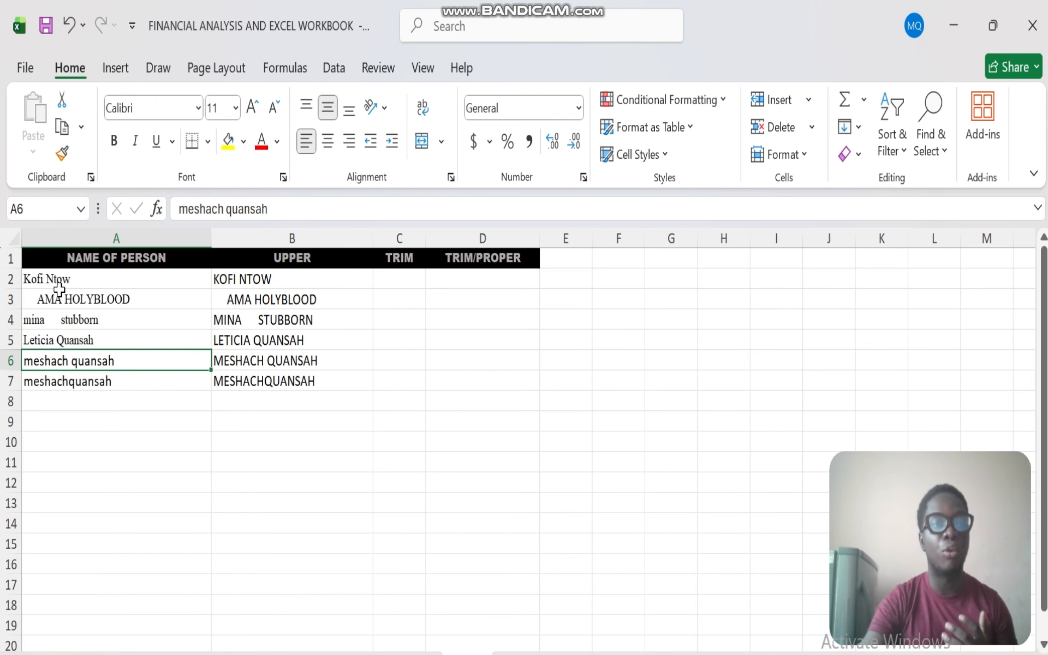
Examine the letter case and spacing of the names in A2:A4, including the gap between the words in A4.
left_click(77, 281)
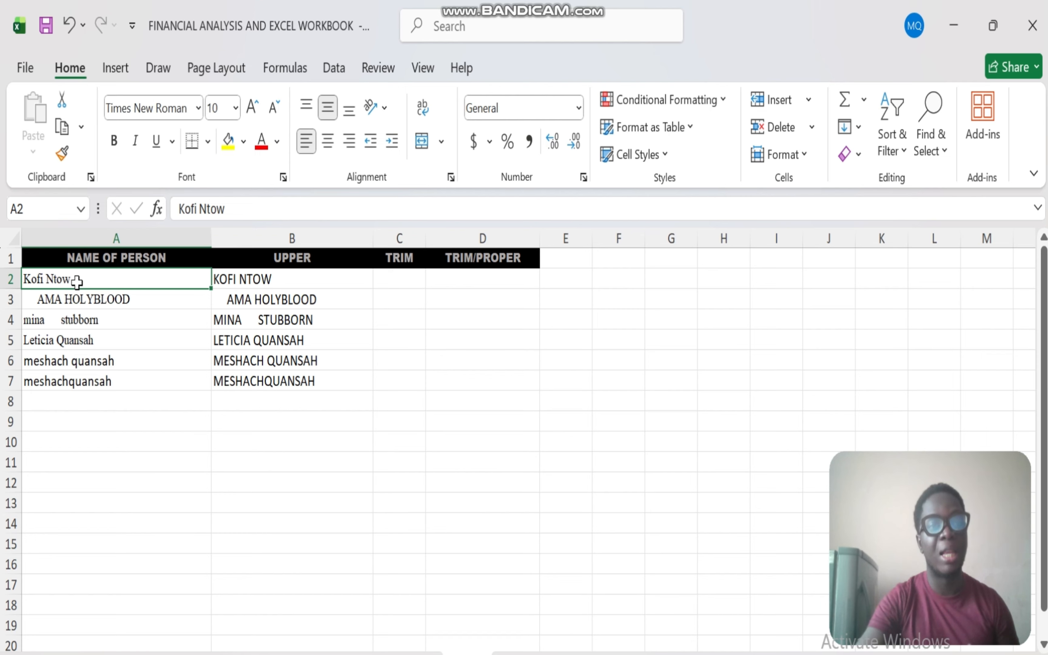
left_click(82, 302)
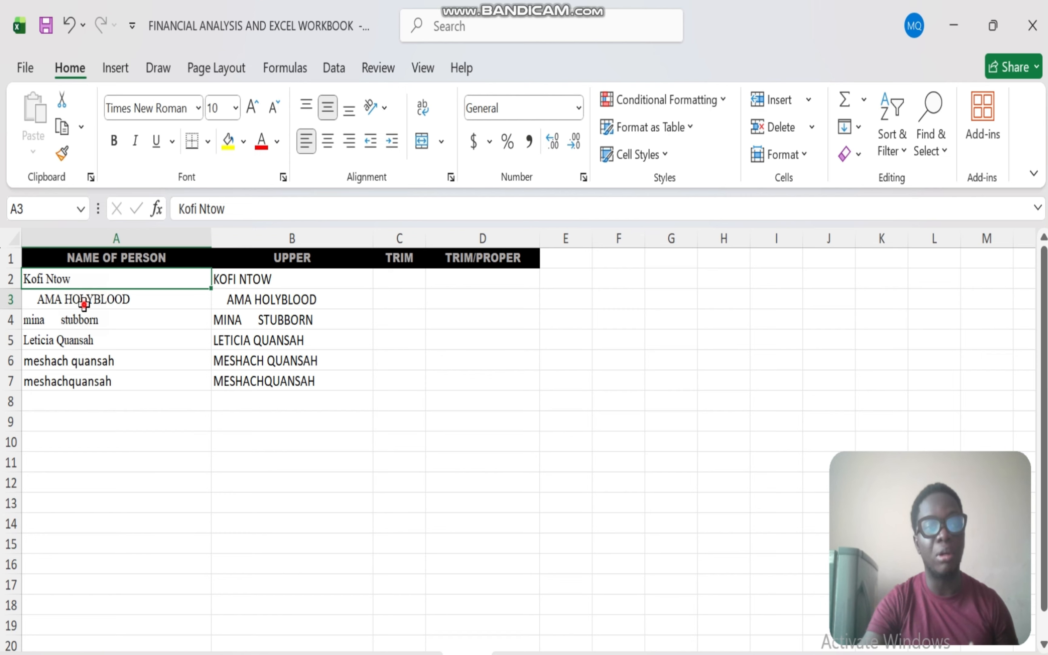
left_click(87, 321)
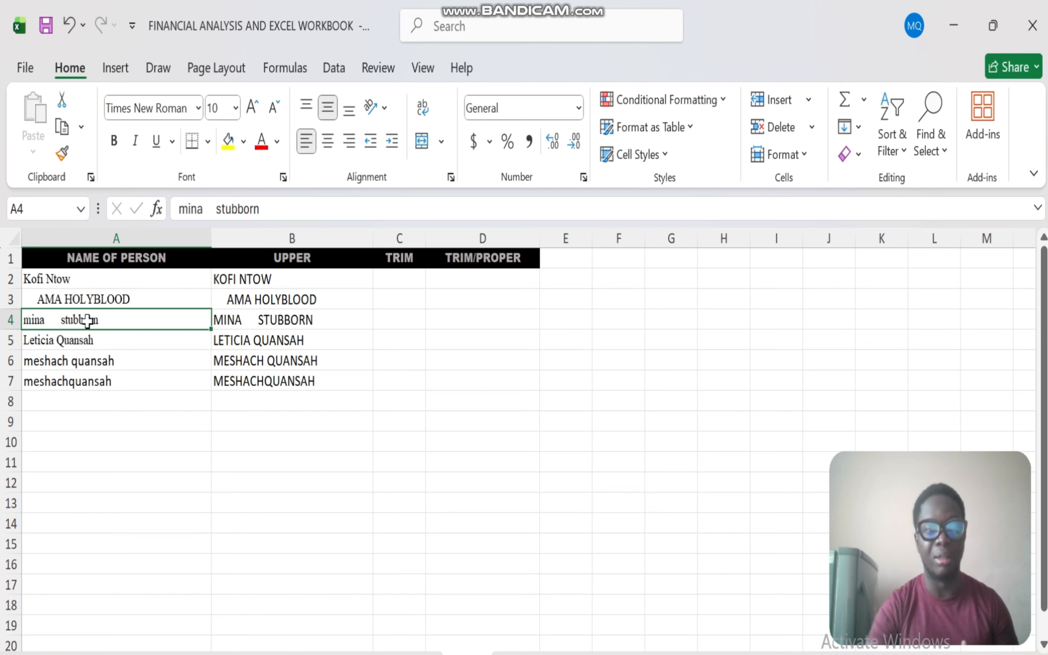
double_click(55, 322)
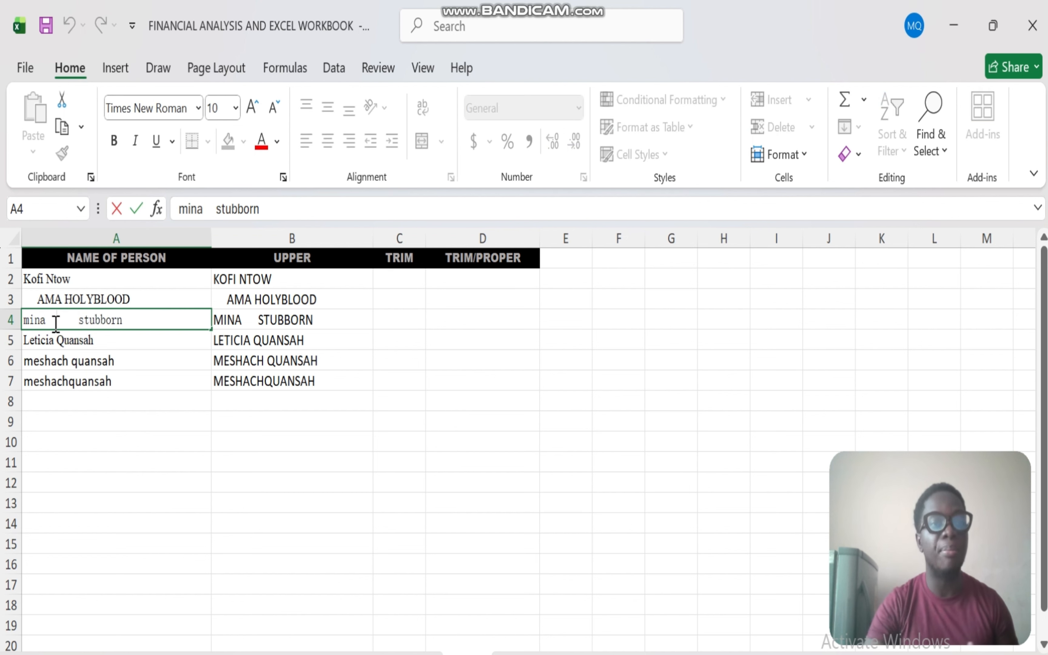
left_click(140, 340)
left_click(79, 319)
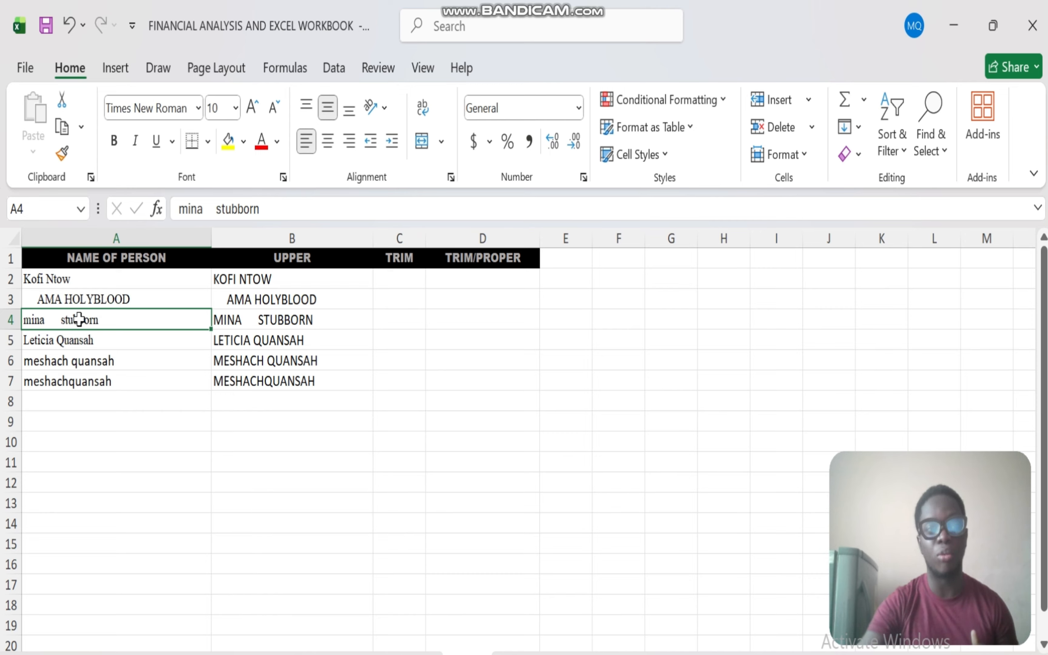
left_click(63, 282)
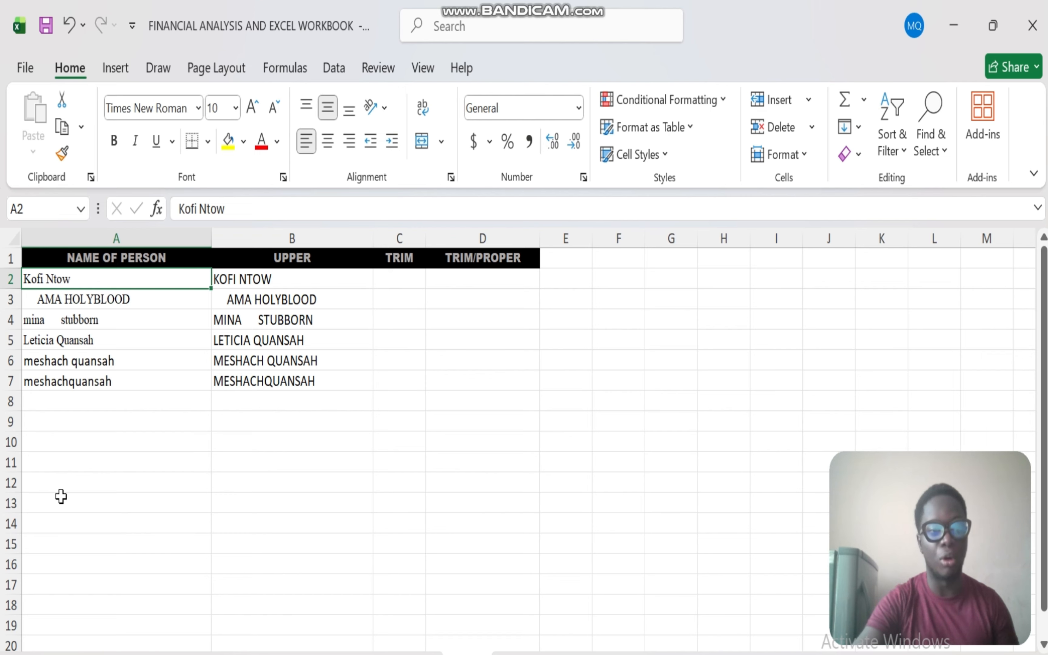
Enter the name from A4 in cell A10 with capitalized initials and a single space between the words.
left_click(61, 444)
type("M")
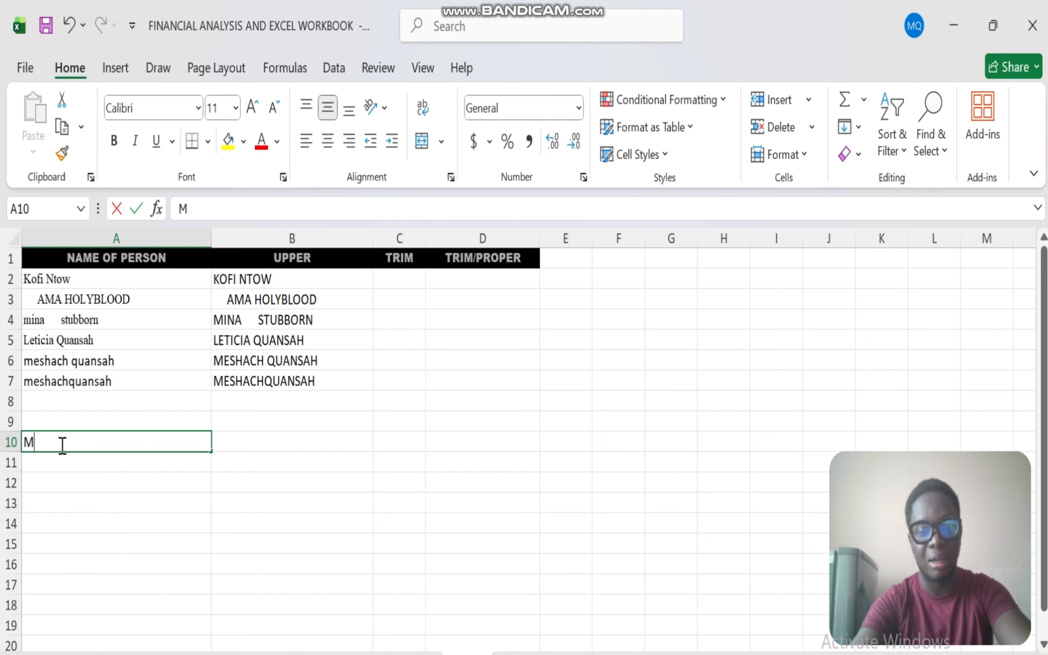
type("ina S")
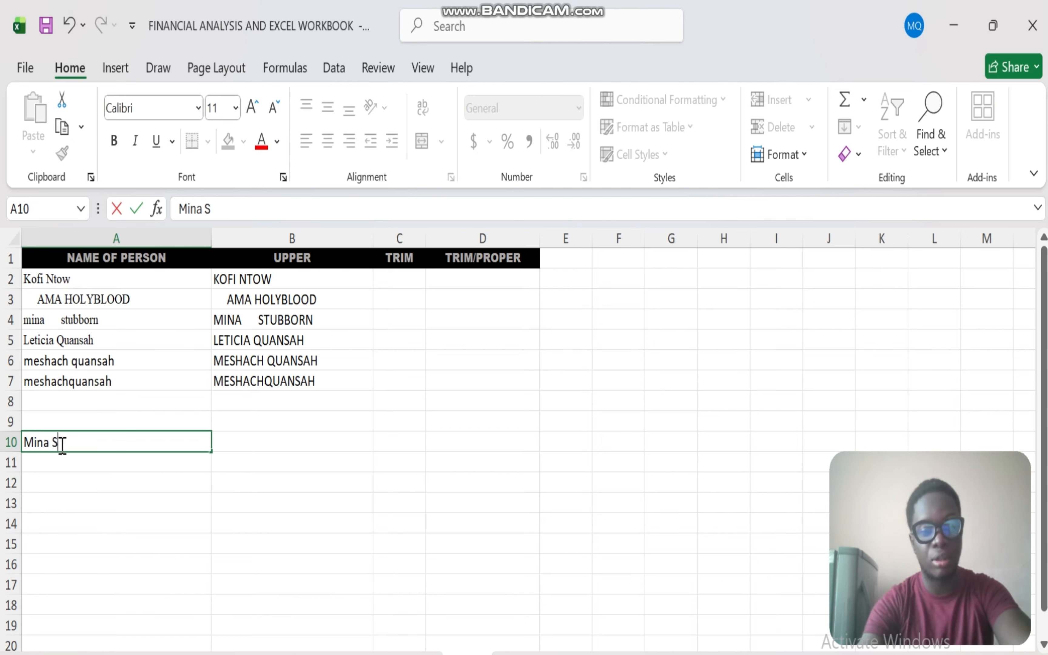
type("tubborn")
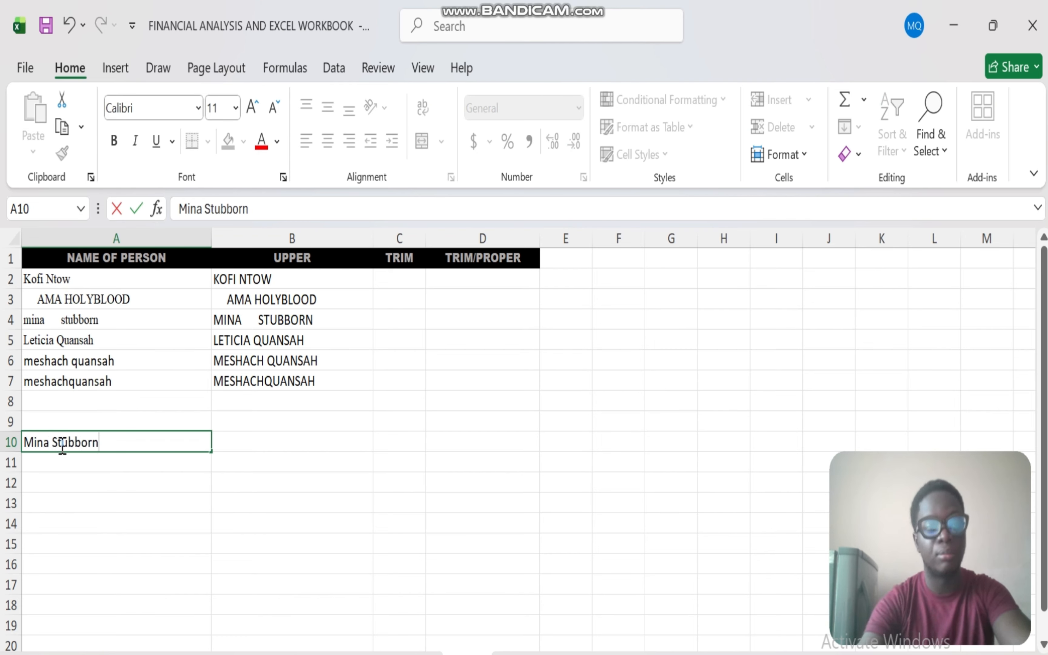
left_click(75, 457)
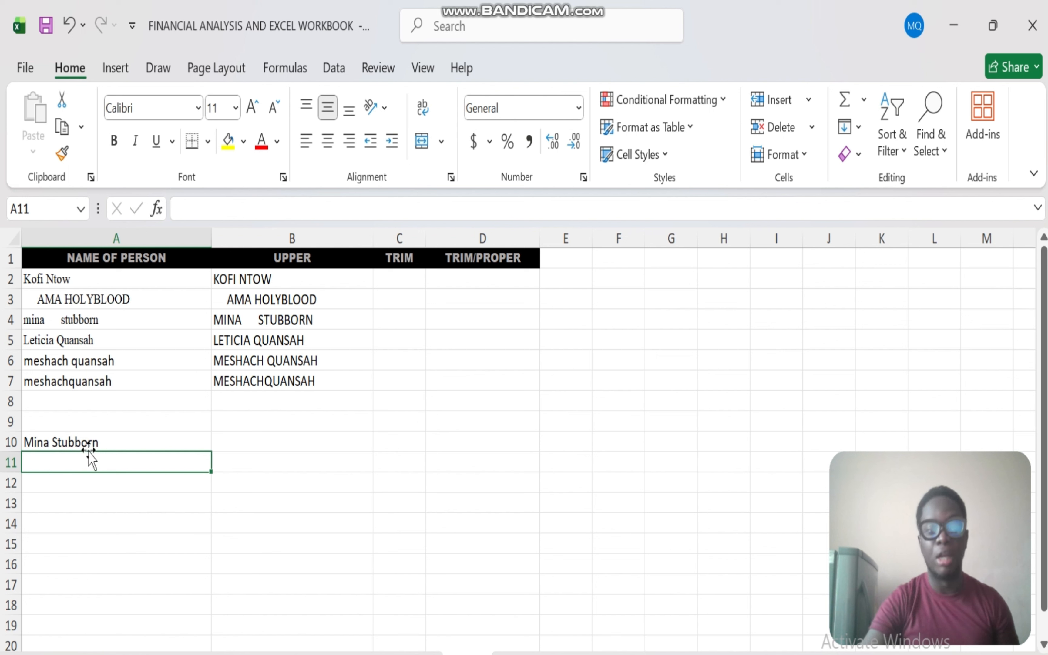
left_click(109, 442)
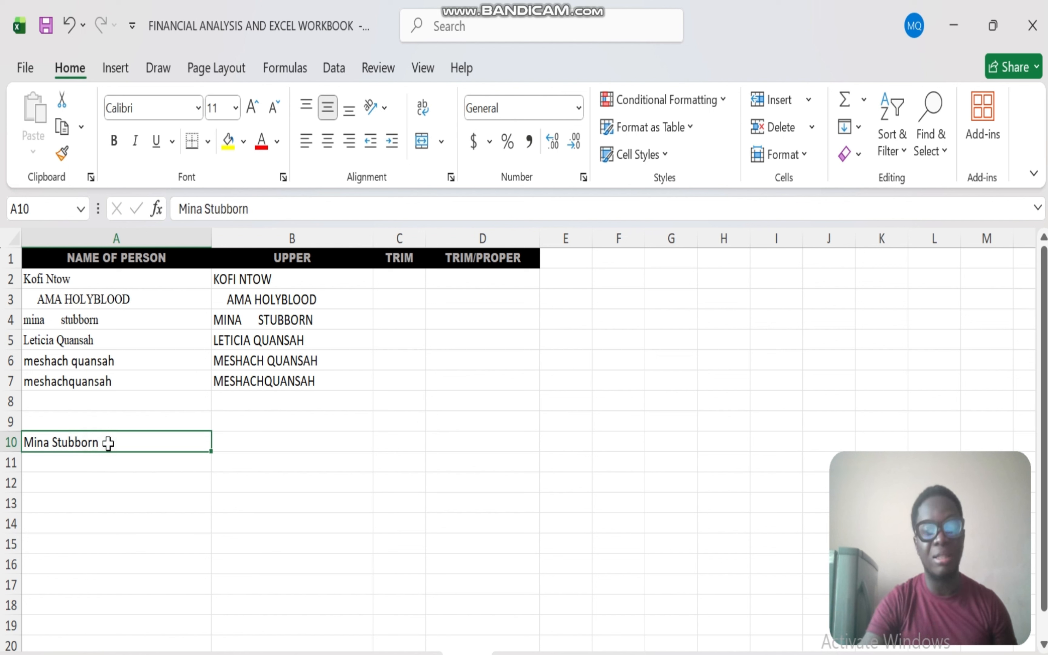
Inspect the names in A4 and A3 for extra spaces, checking the beginning of the text in A3.
left_click(78, 322)
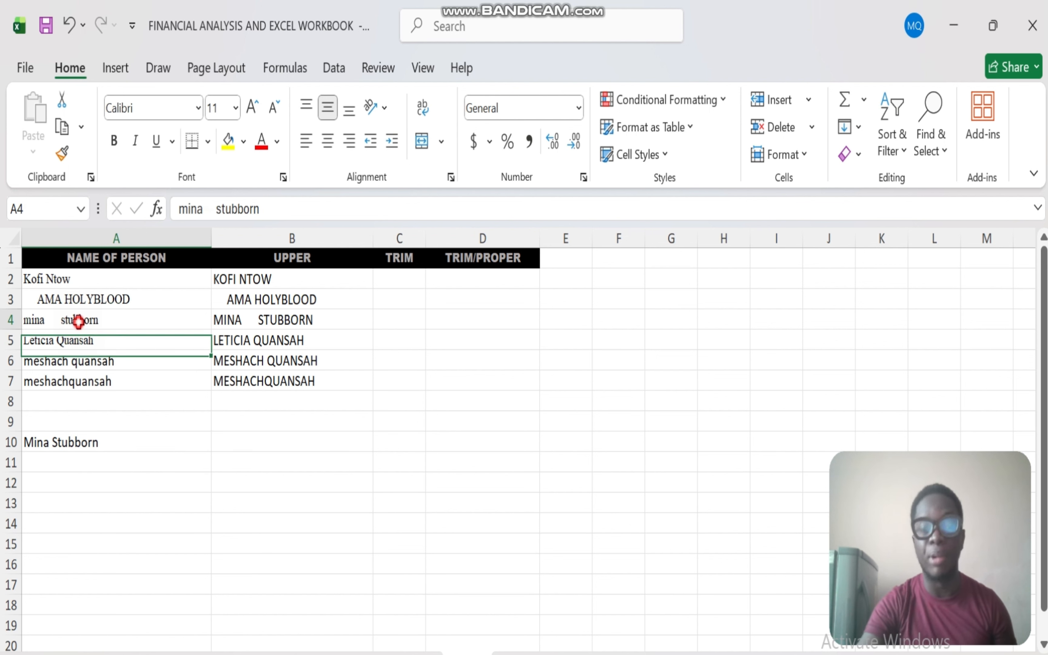
left_click(142, 298)
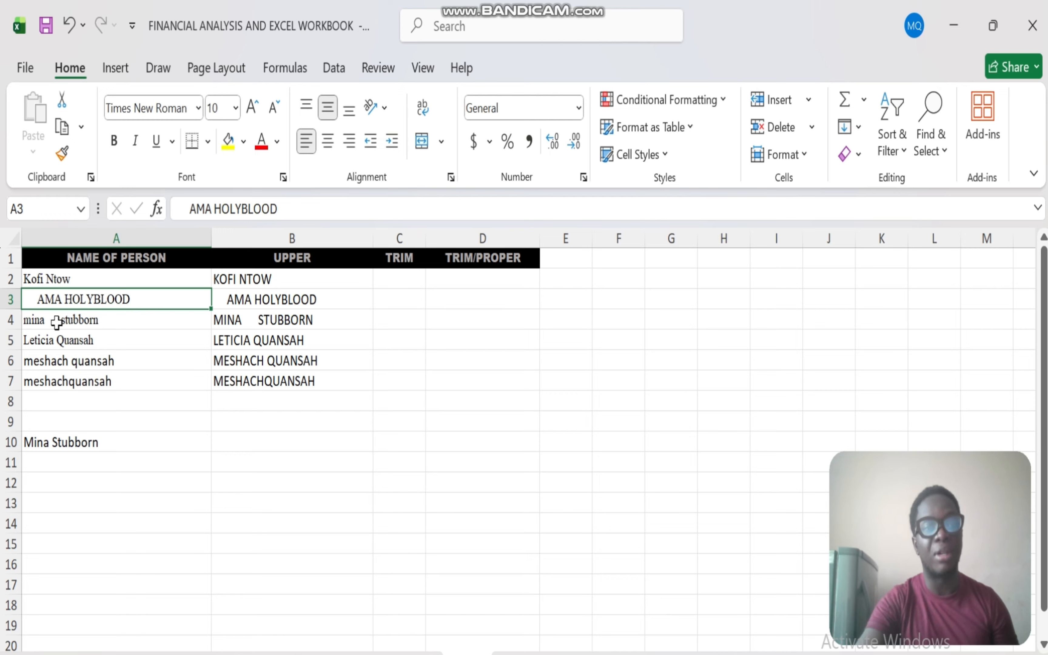
double_click(41, 302)
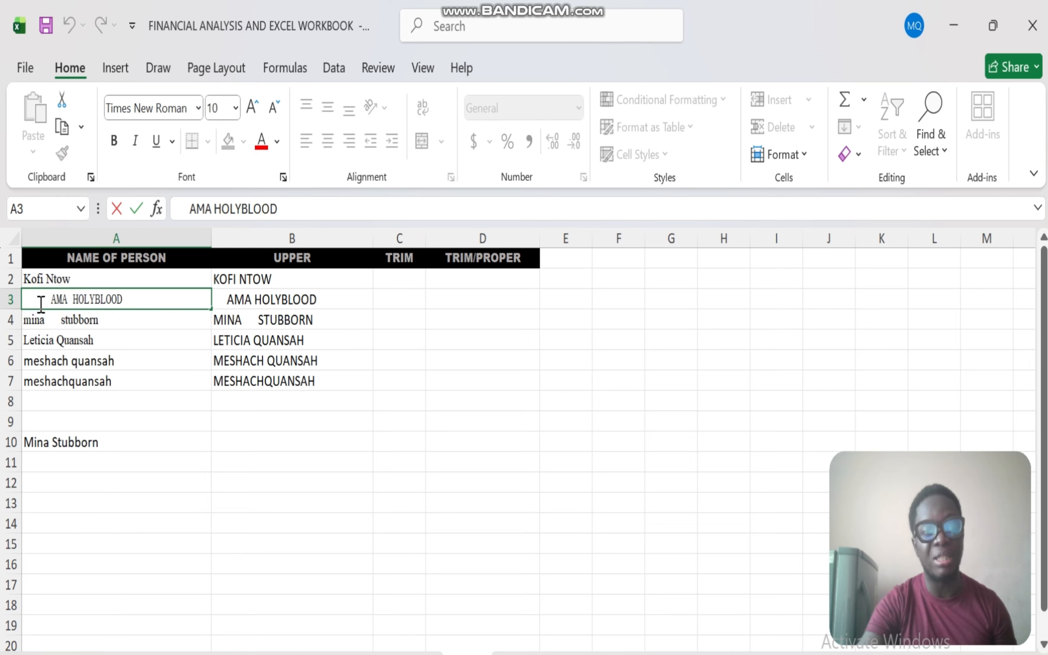
left_click(140, 386)
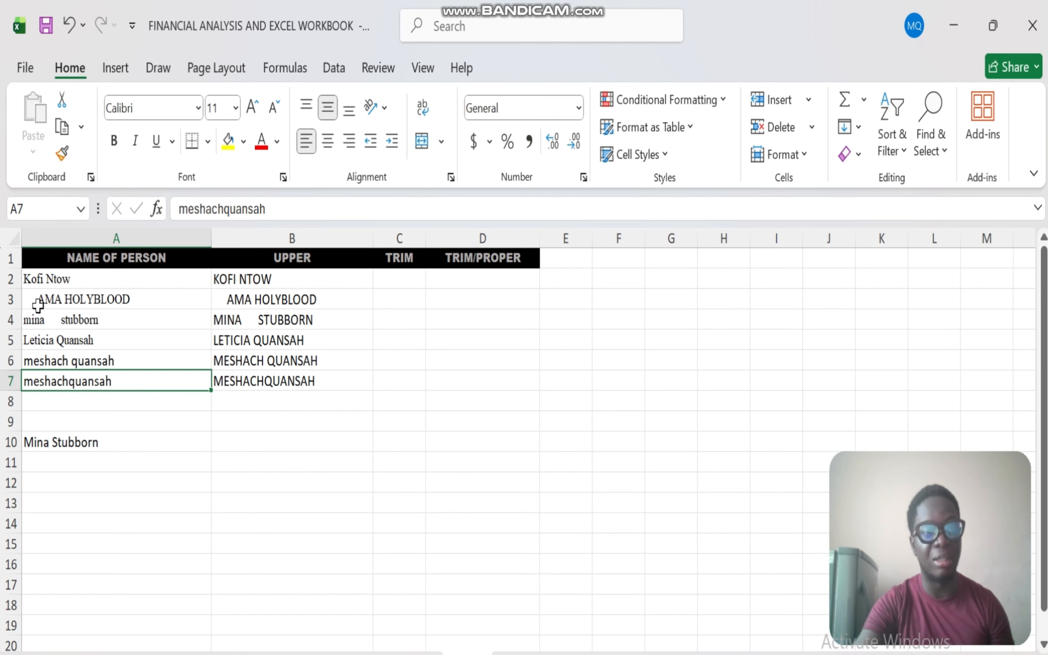
Enter the name from A3 in cell A11 with capitalized initials and extra leading spaces.
left_click(55, 461)
double_click(55, 462)
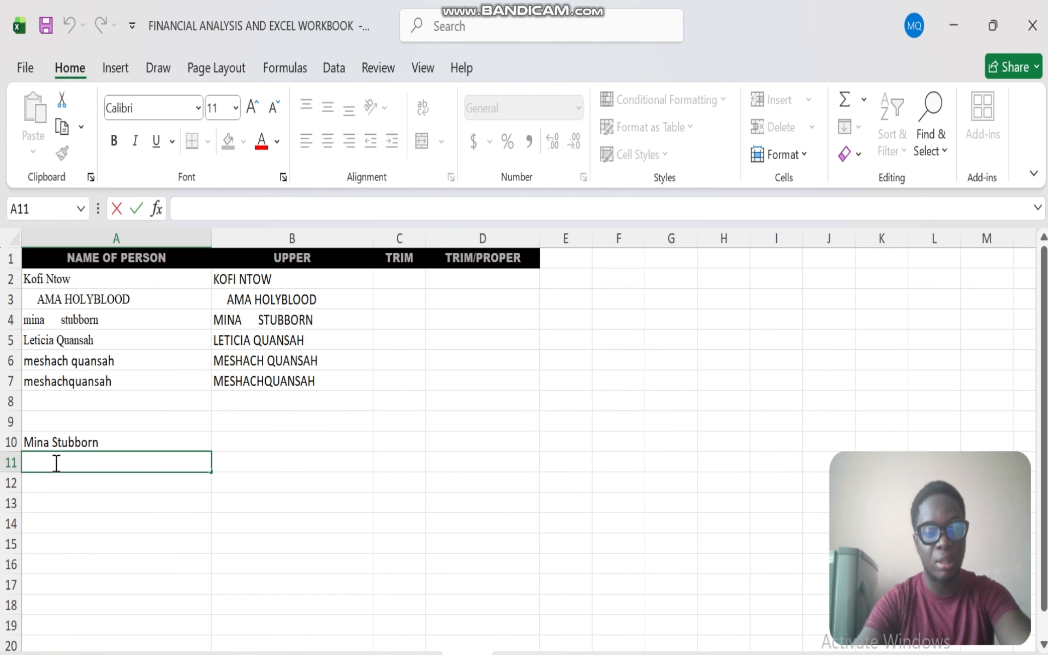
type("A")
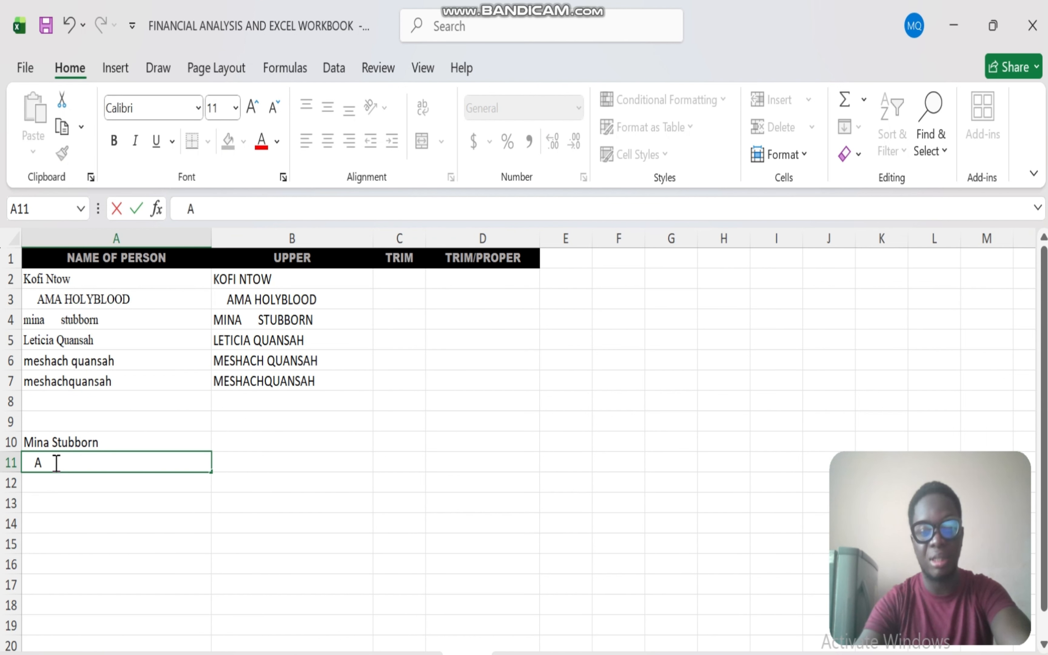
type("ma Hol")
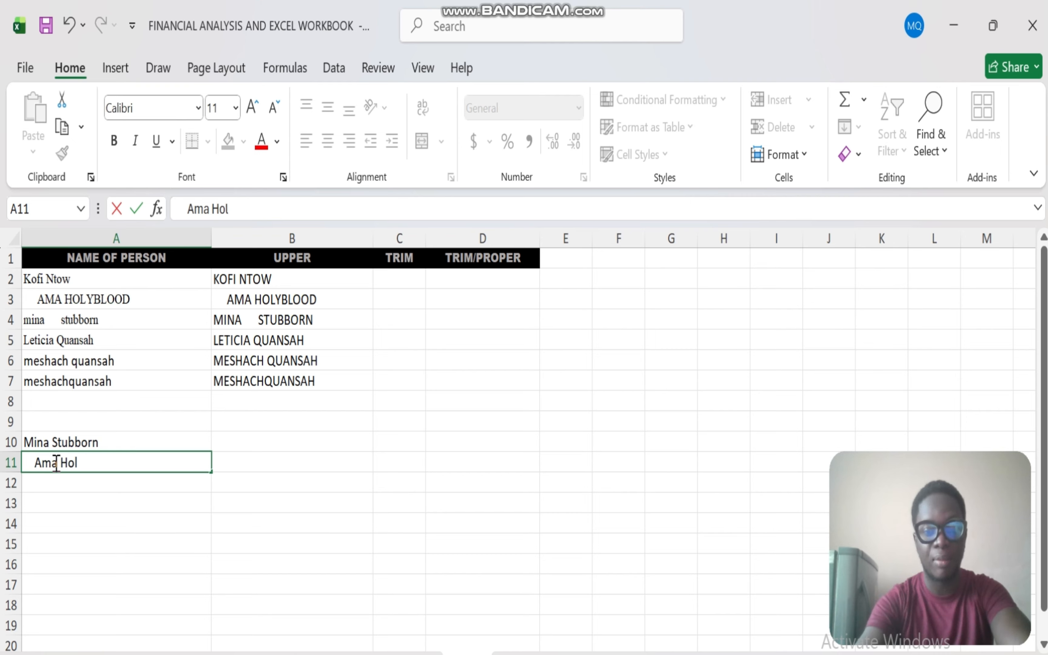
type("yblood")
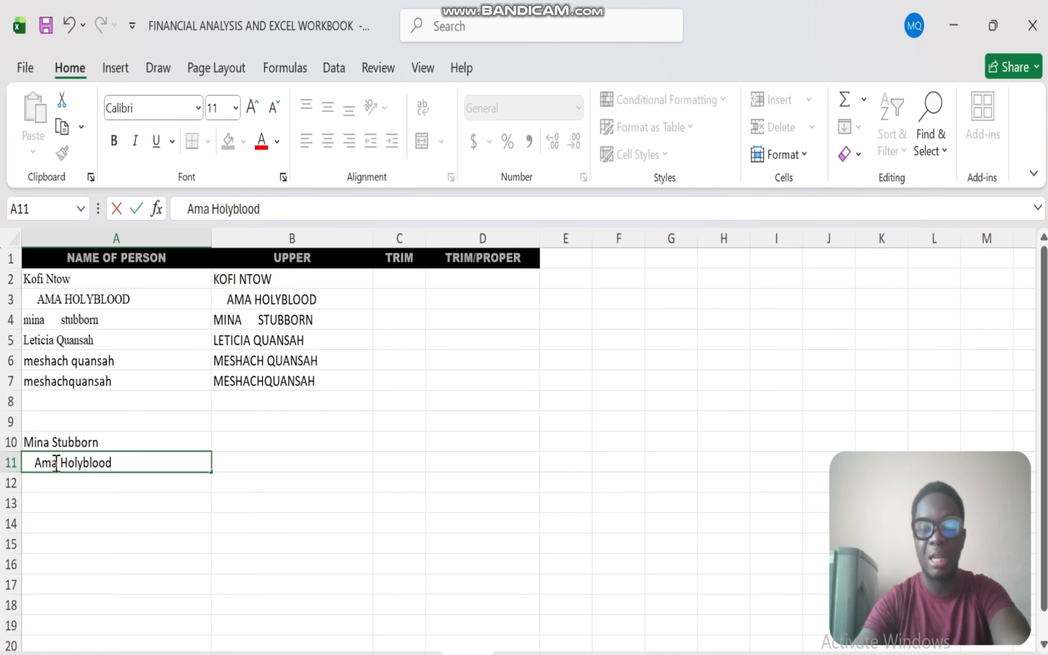
key("Return")
Enter the name from A3 in cell A12 with capitalized initials and no leading spaces.
type("Am")
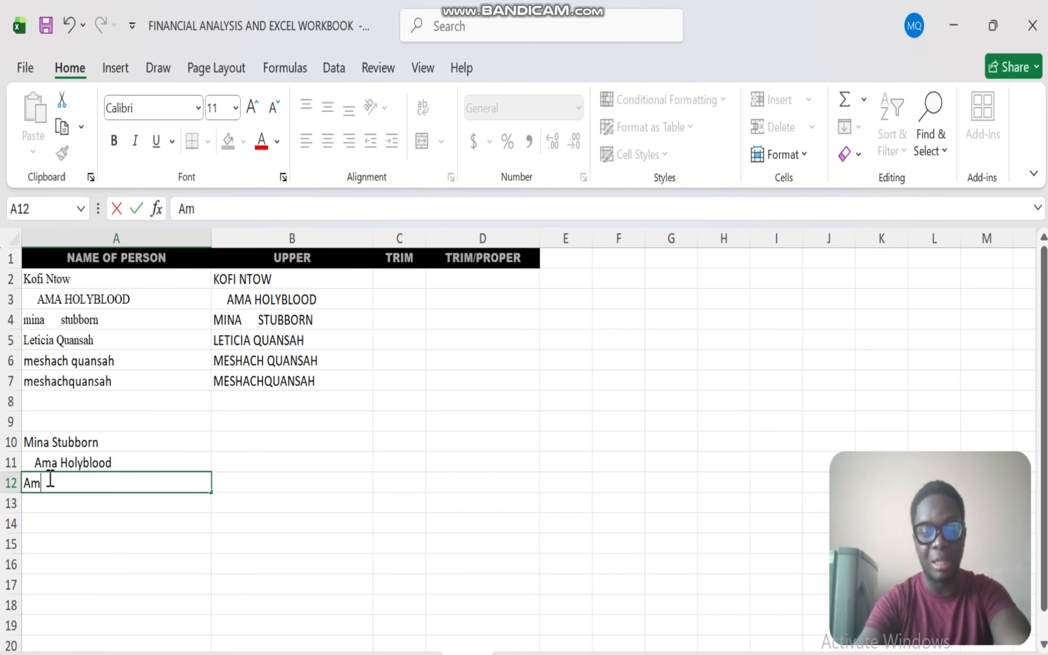
type("a Holyblood")
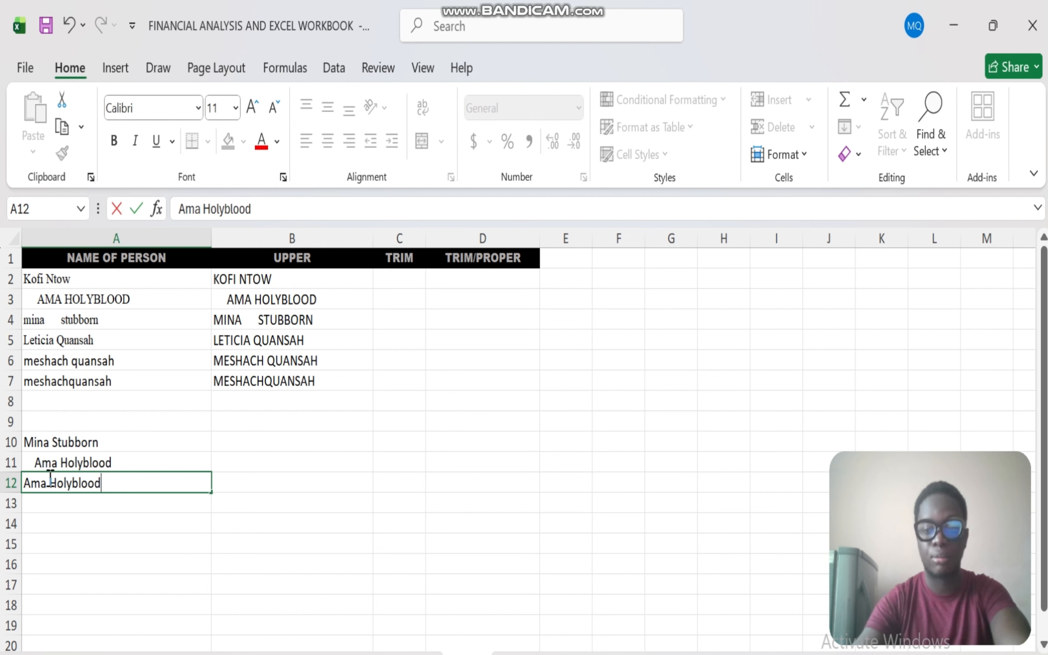
key("Return")
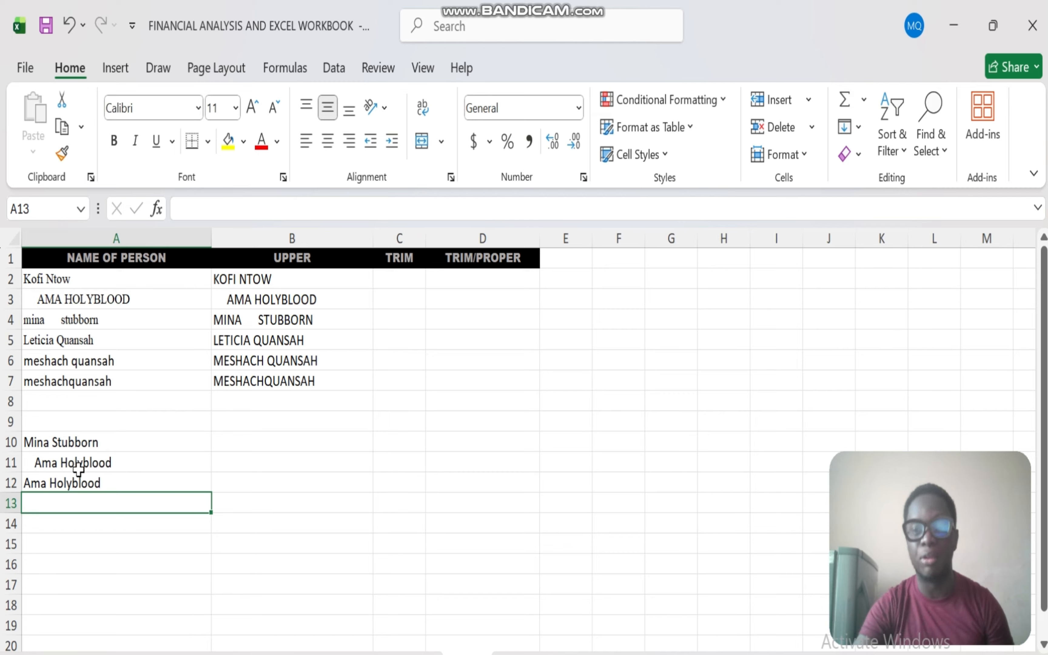
Review the name in A4 and select the full list of names in A2:A7.
left_click(52, 322)
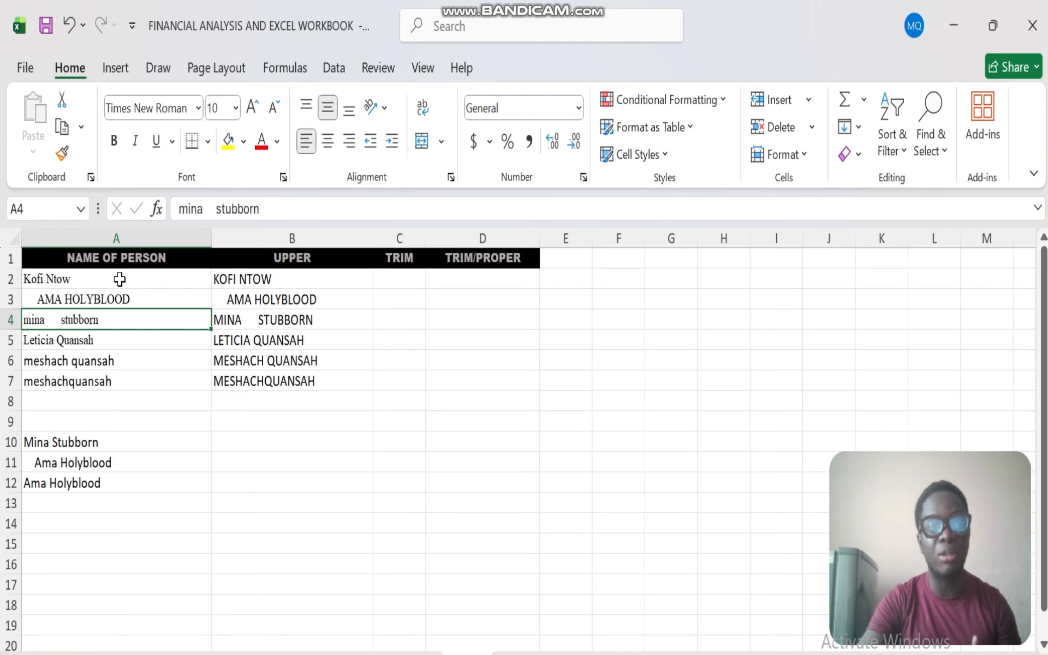
left_click_drag(119, 279, 114, 385)
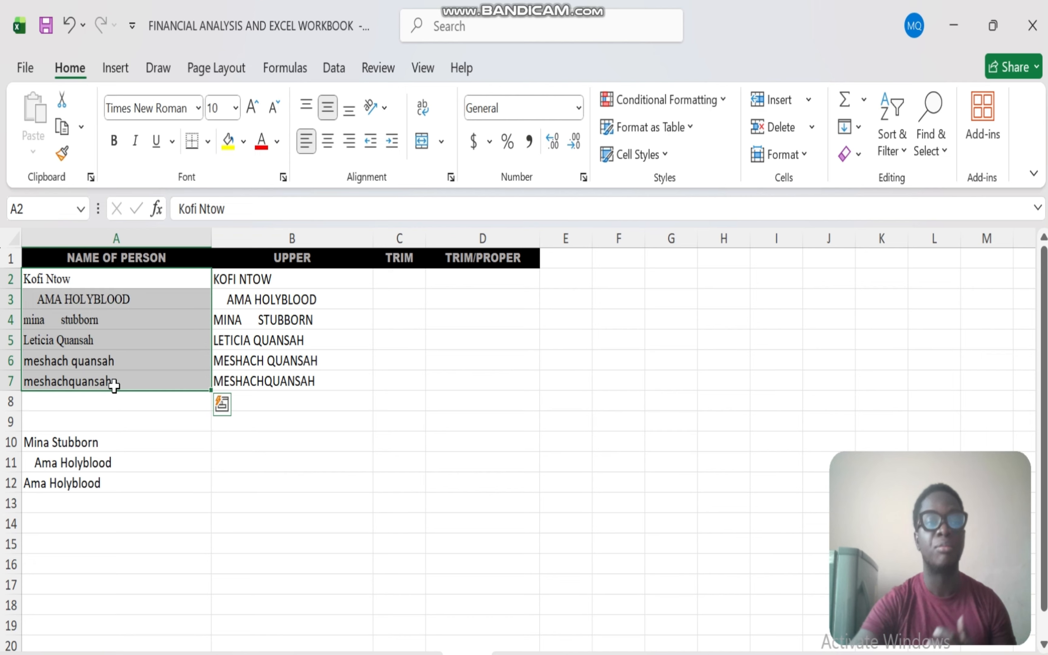
Start a TRIM formula in cell C2, after reviewing the sample name in A10 and the original names.
left_click(69, 442)
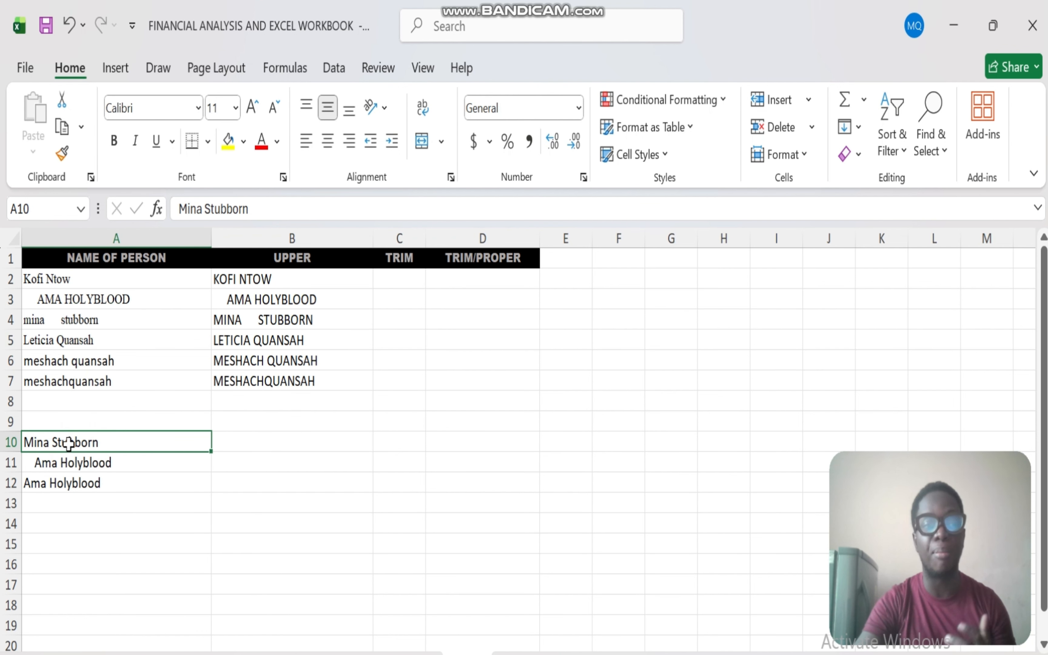
left_click_drag(111, 278, 111, 353)
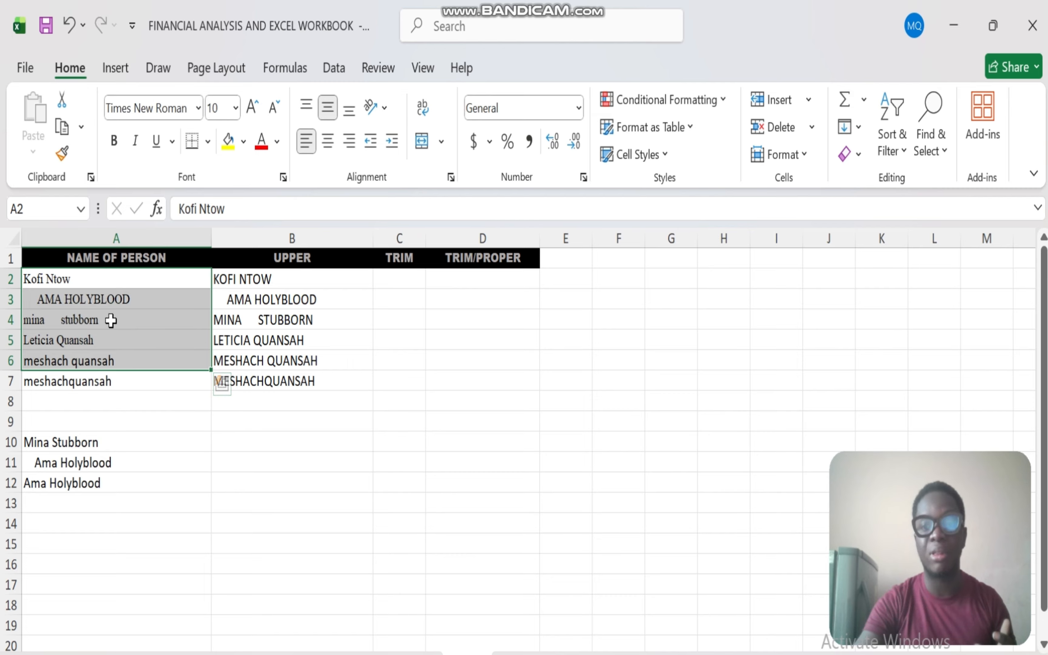
left_click(395, 281)
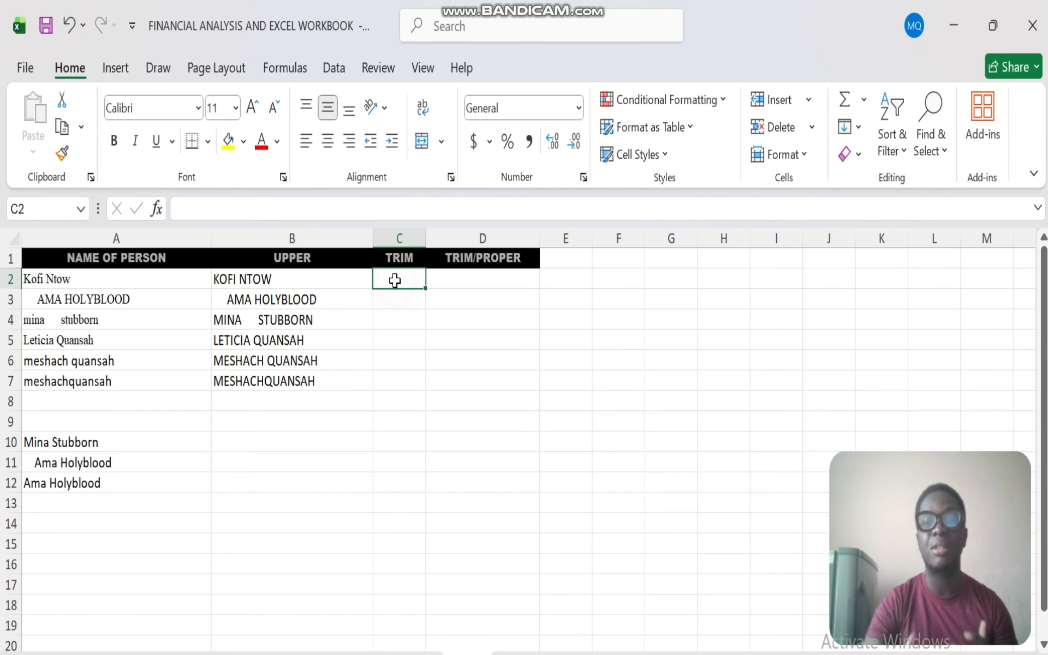
type("=")
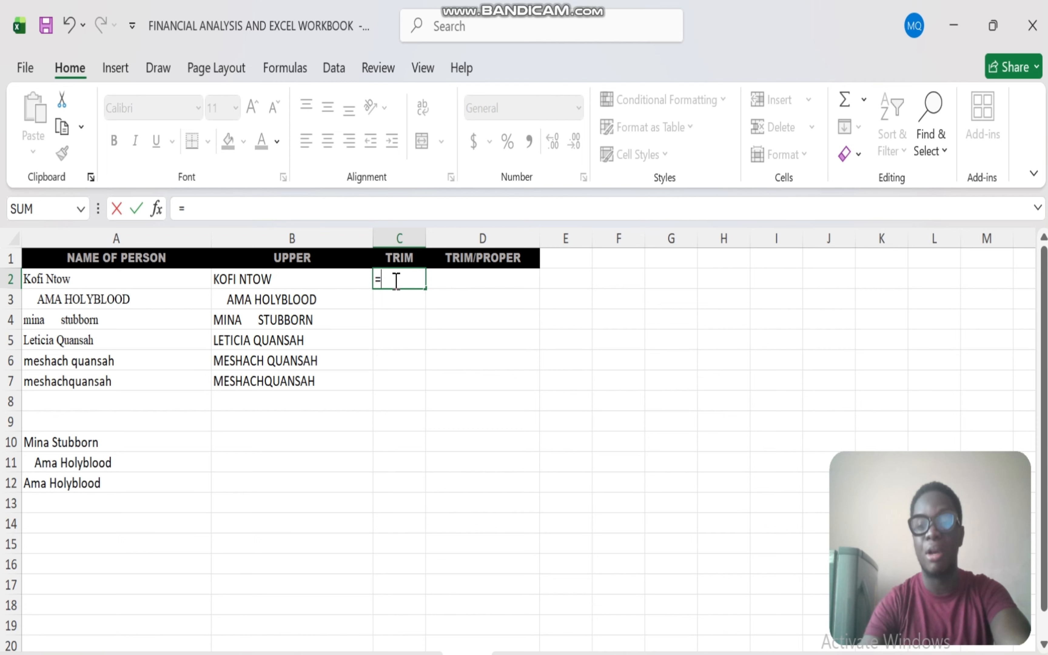
type("TRIM")
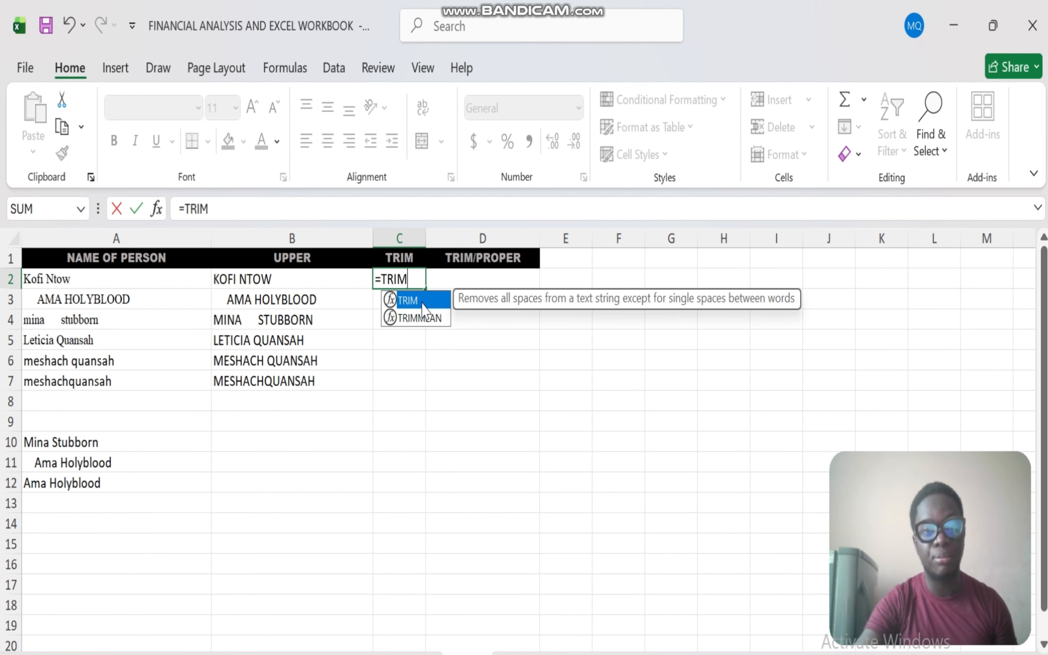
double_click(419, 300)
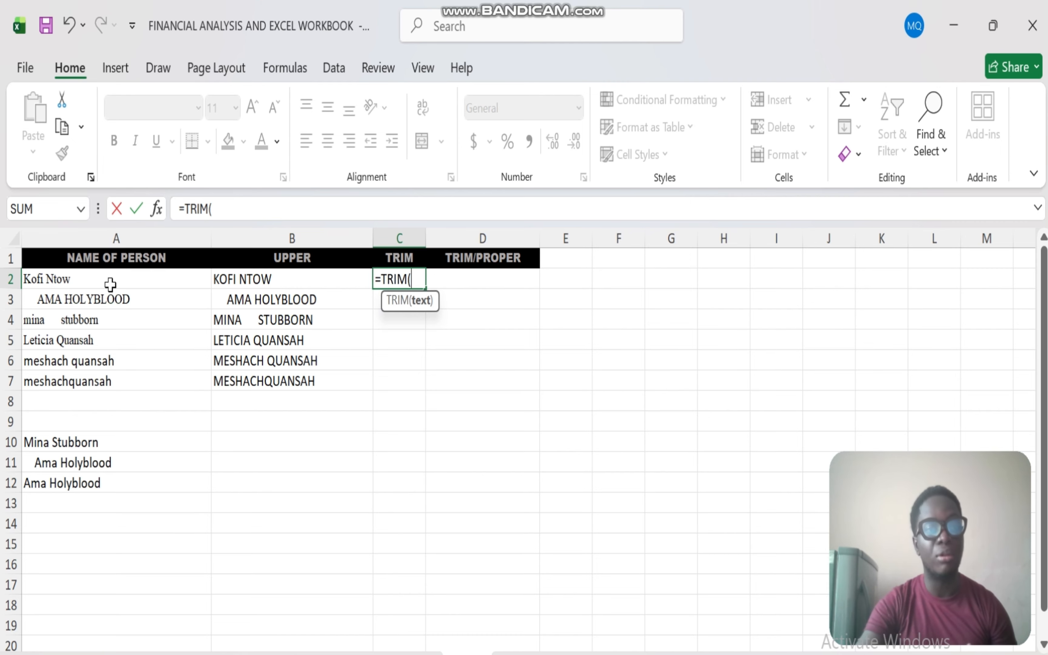
left_click_drag(110, 284, 112, 392)
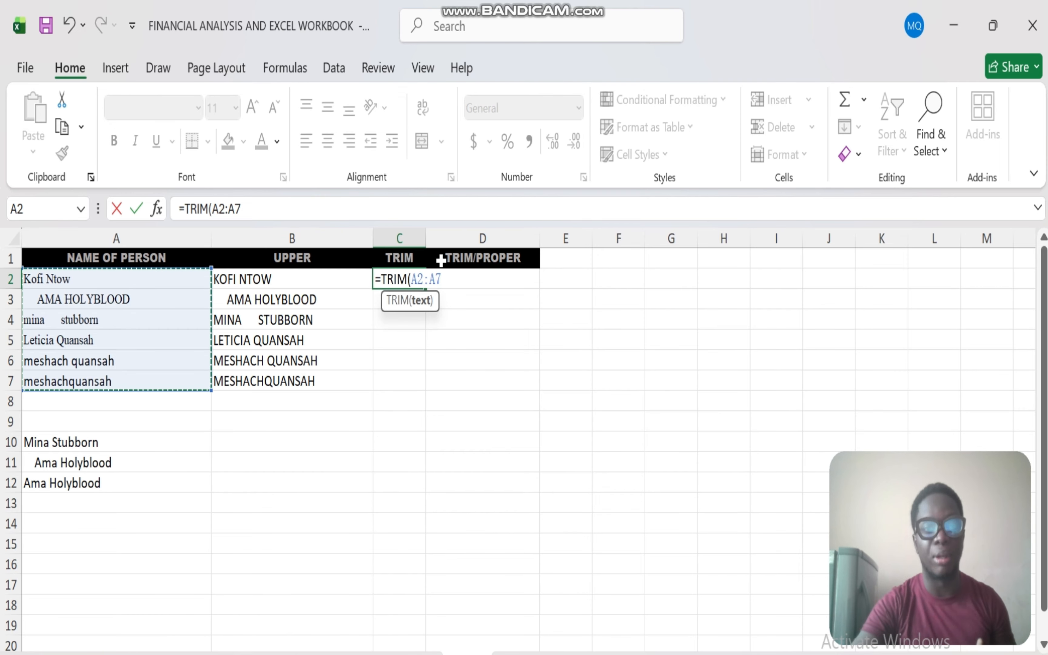
key("BackSpace")
key("BackSpace")
key("BackSpace")
key("BackSpace")
key("BackSpace")
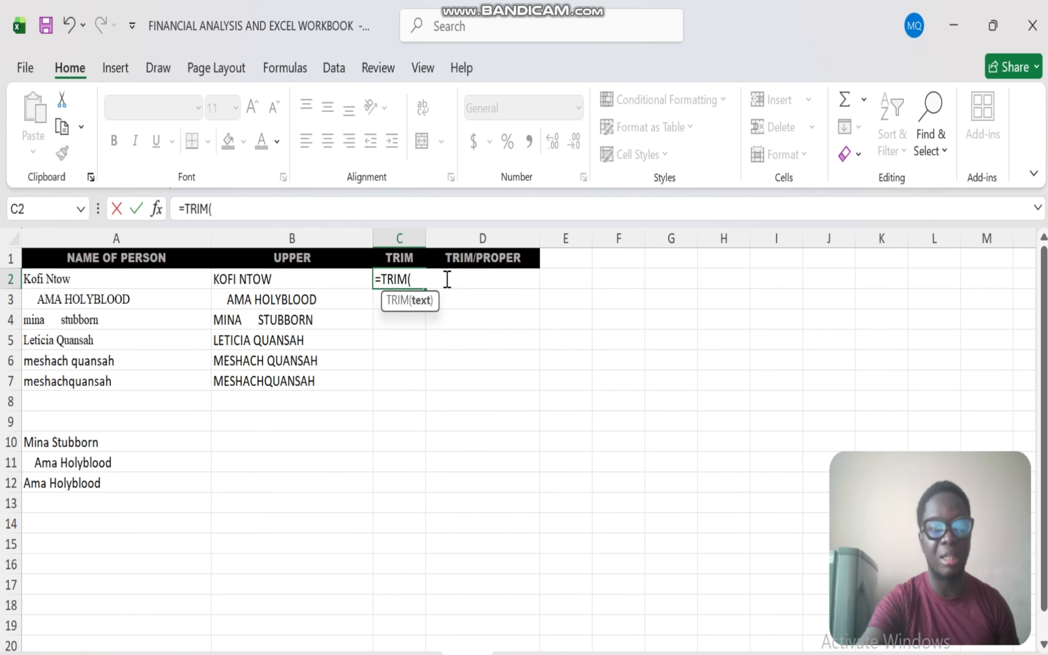
Complete the formula in C2 as =TRIM(A2).
left_click(96, 279)
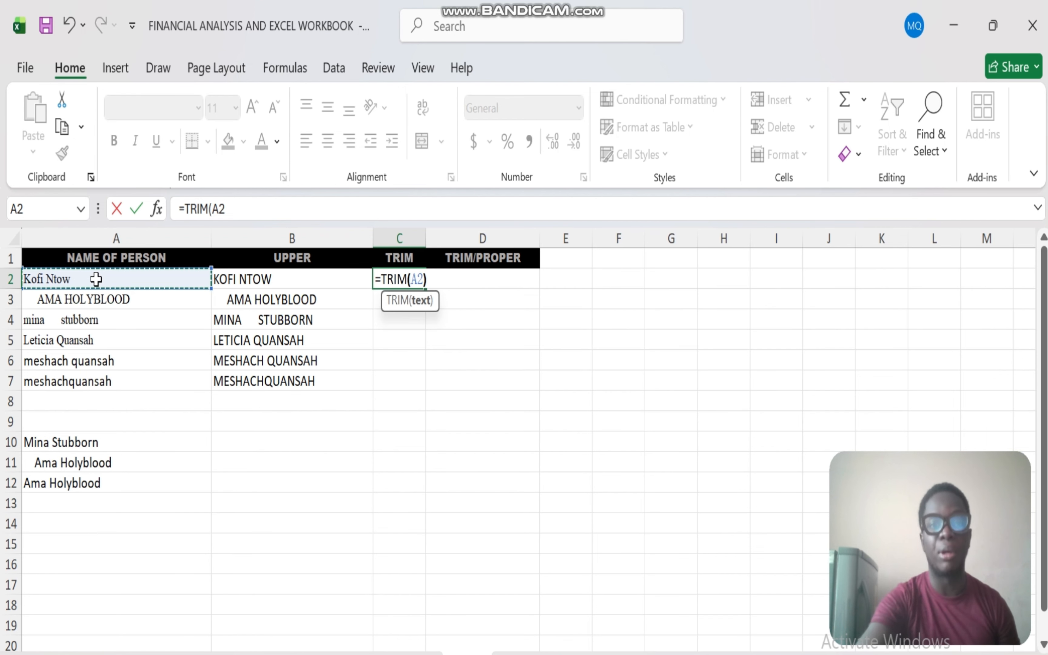
key("Return")
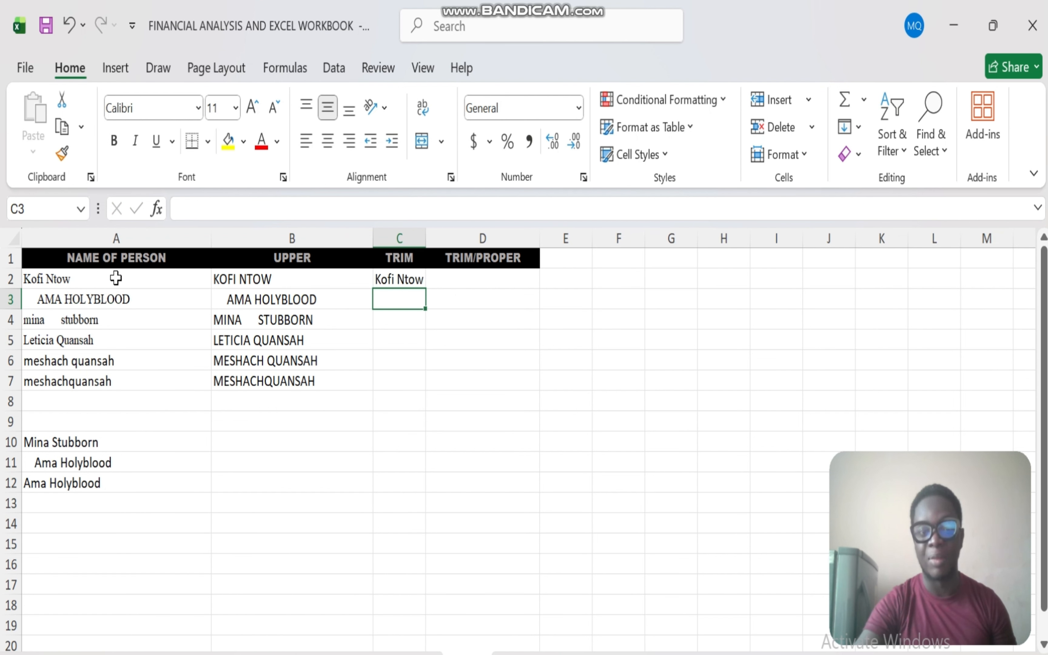
Fill the TRIM formula from C2 down through C7 and widen column C to fit the names.
left_click(415, 279)
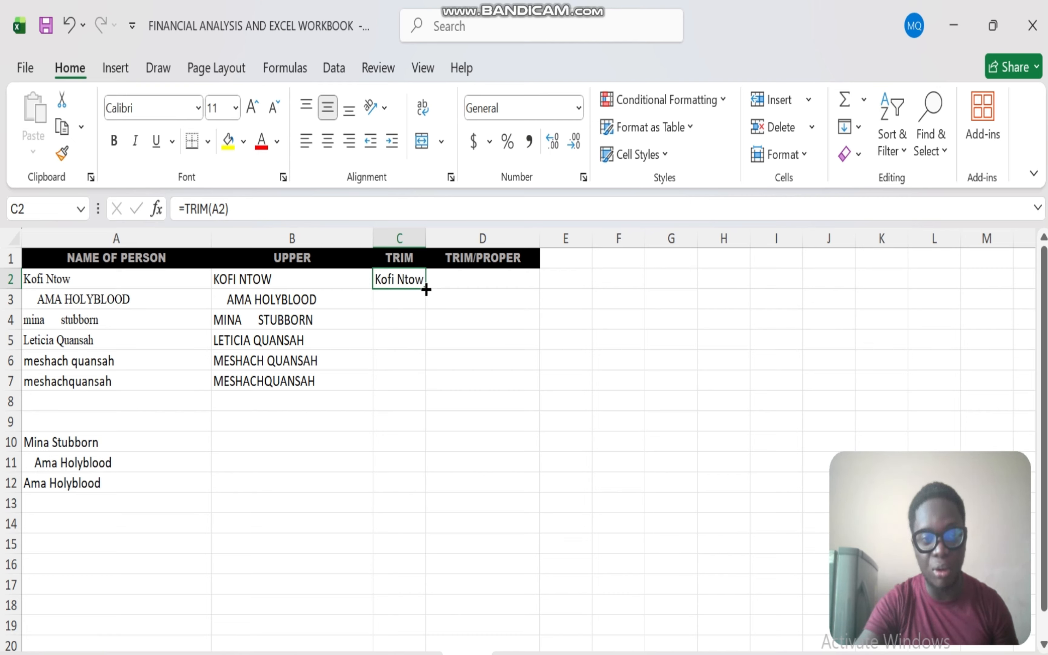
double_click(425, 288)
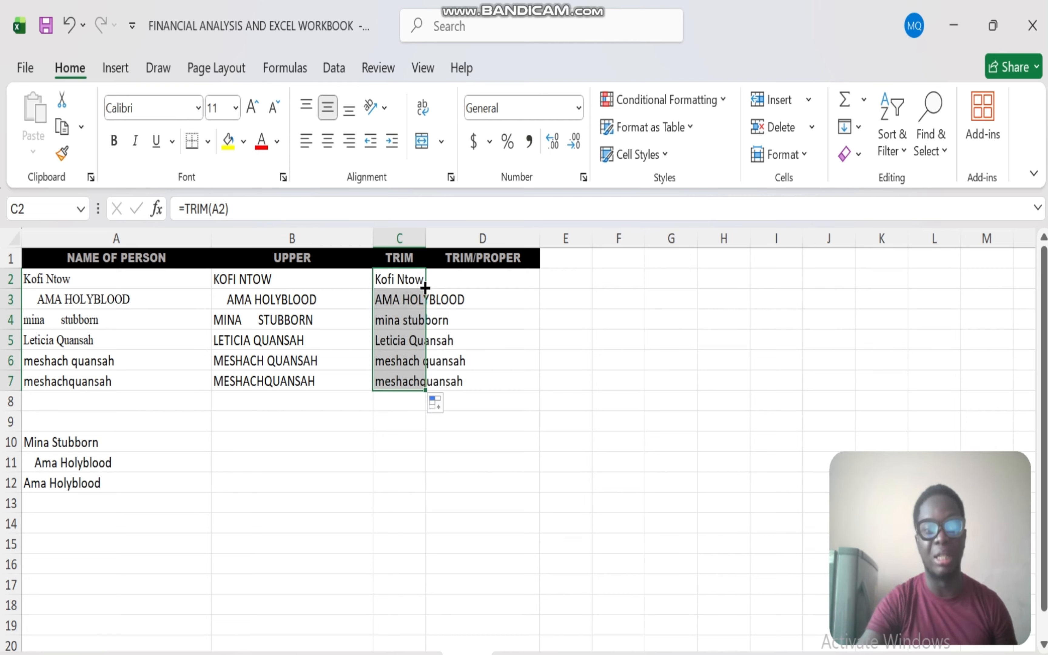
left_click_drag(425, 234, 521, 236)
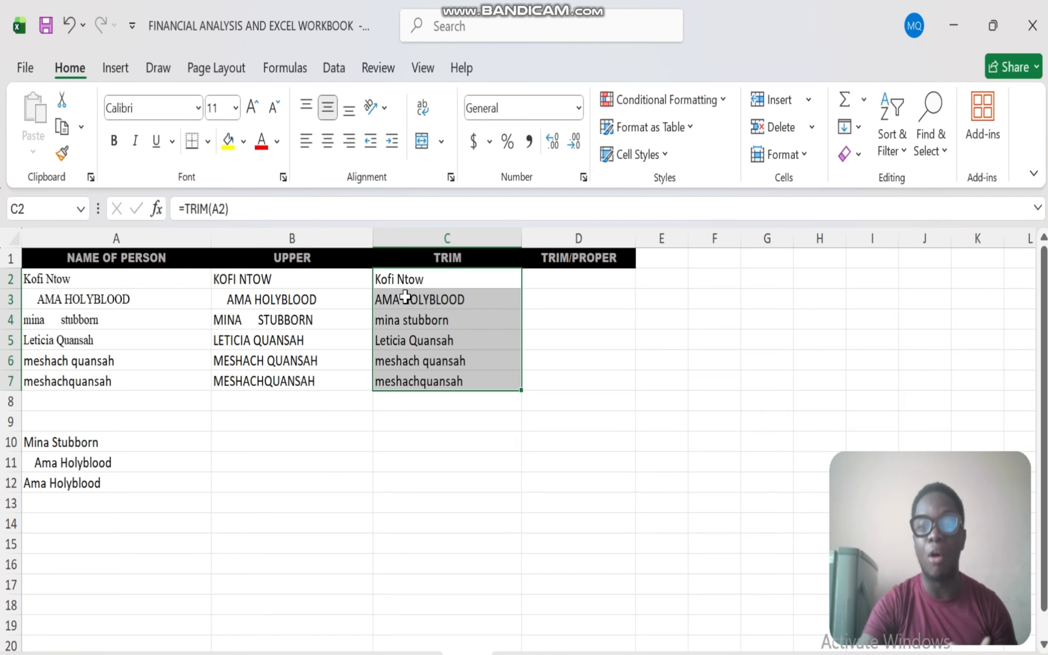
Review the original names in column A, checking A3 for leading spaces and A2 for the letter case of each word.
left_click(31, 304)
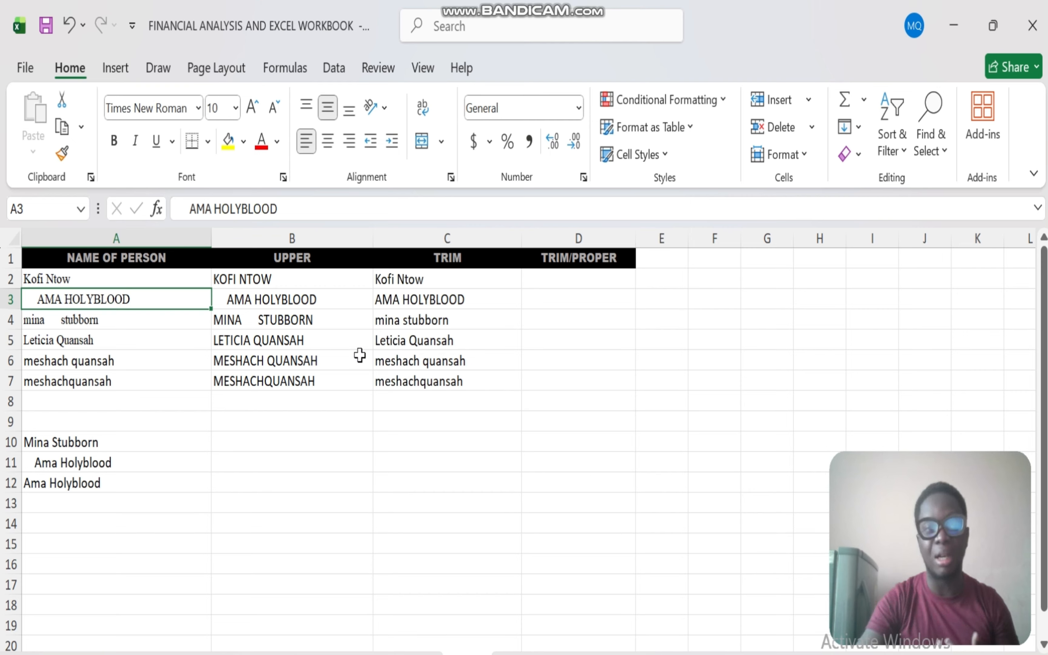
left_click_drag(49, 281, 48, 395)
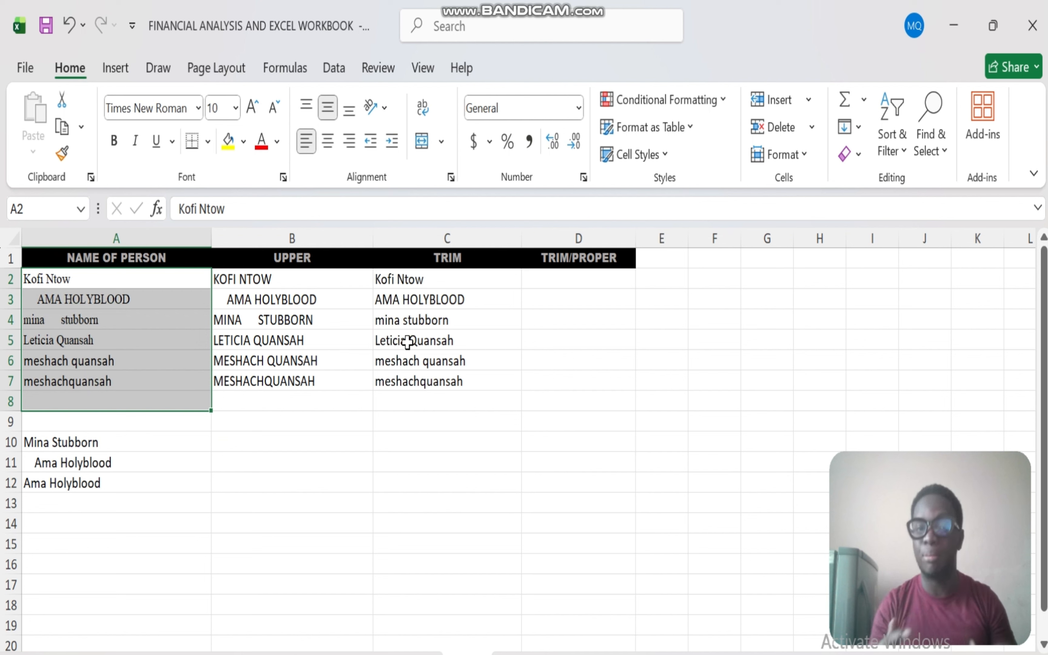
left_click(89, 281)
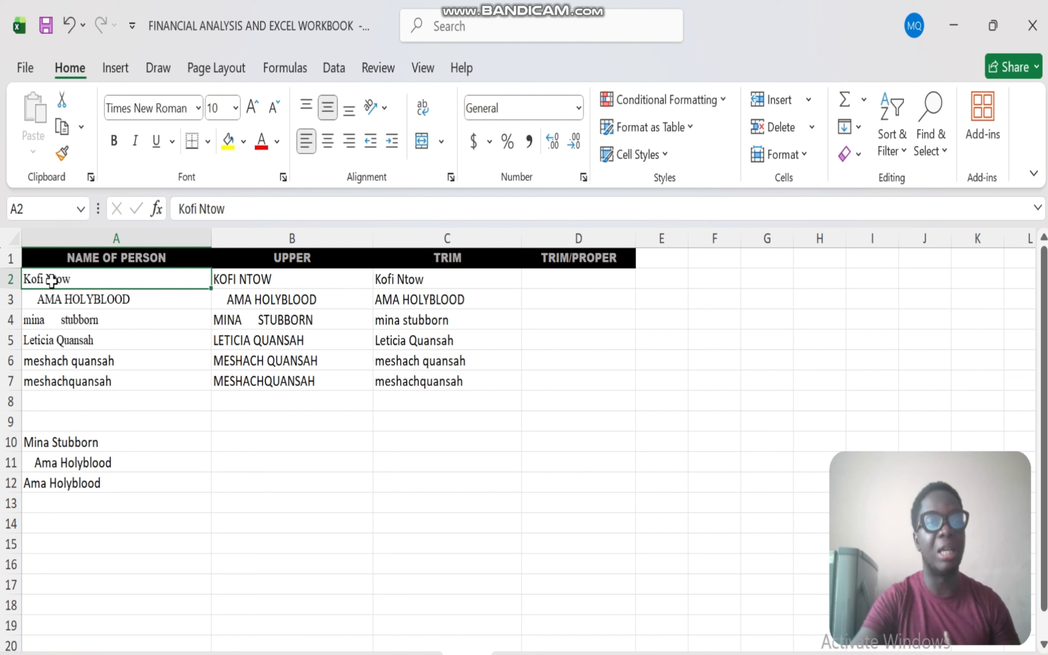
left_click_drag(115, 280, 104, 392)
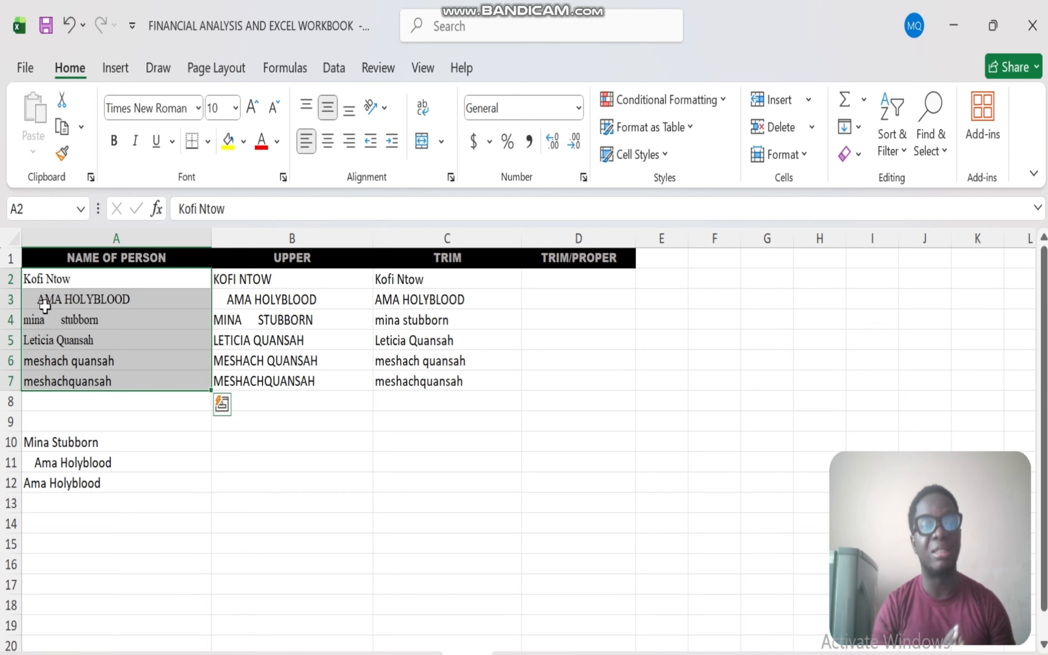
left_click(93, 281)
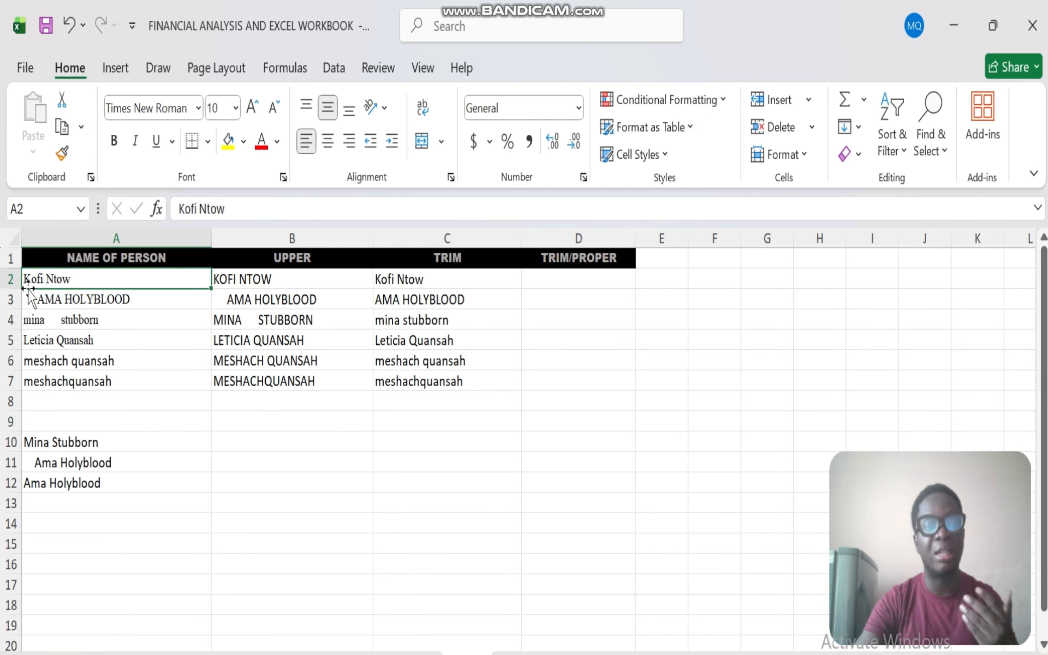
double_click(35, 279)
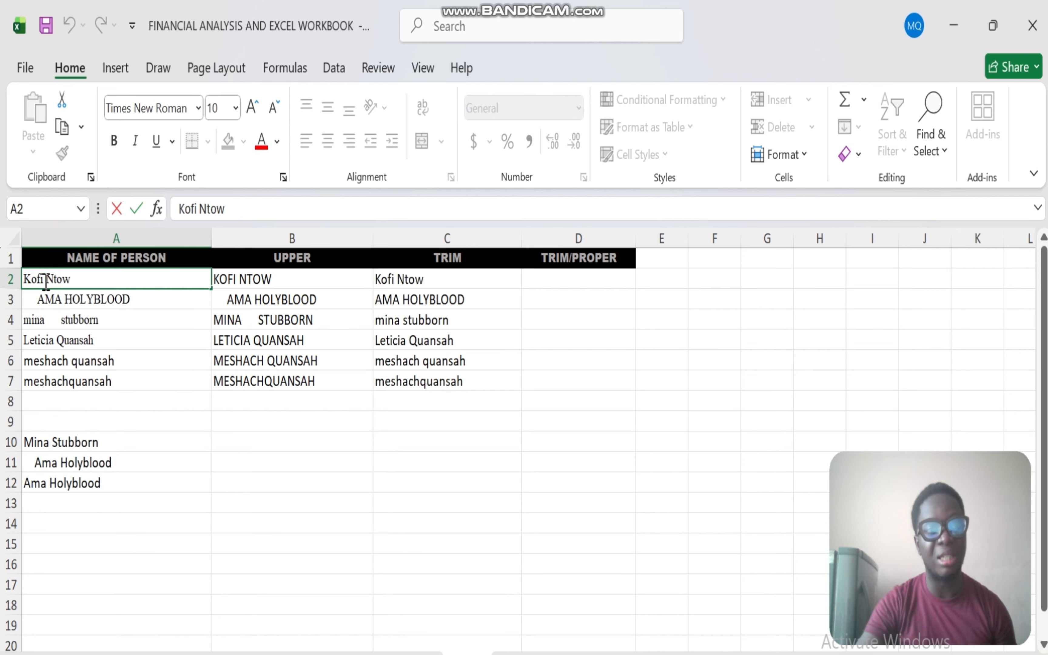
left_click(46, 281)
mouse_move(46, 280)
left_mouse_down()
mouse_move(16, 284)
mouse_move(62, 280)
mouse_move(54, 281)
left_mouse_up()
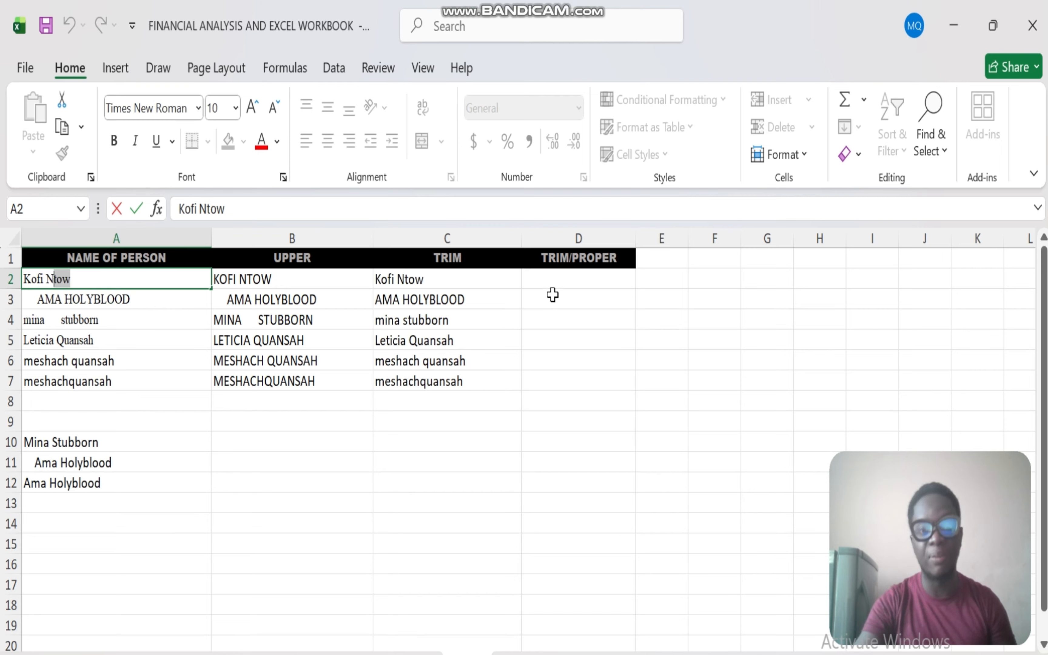
Enter =TRIM(PROPER(A2)) in D2 and fill it down through D7.
left_click(548, 283)
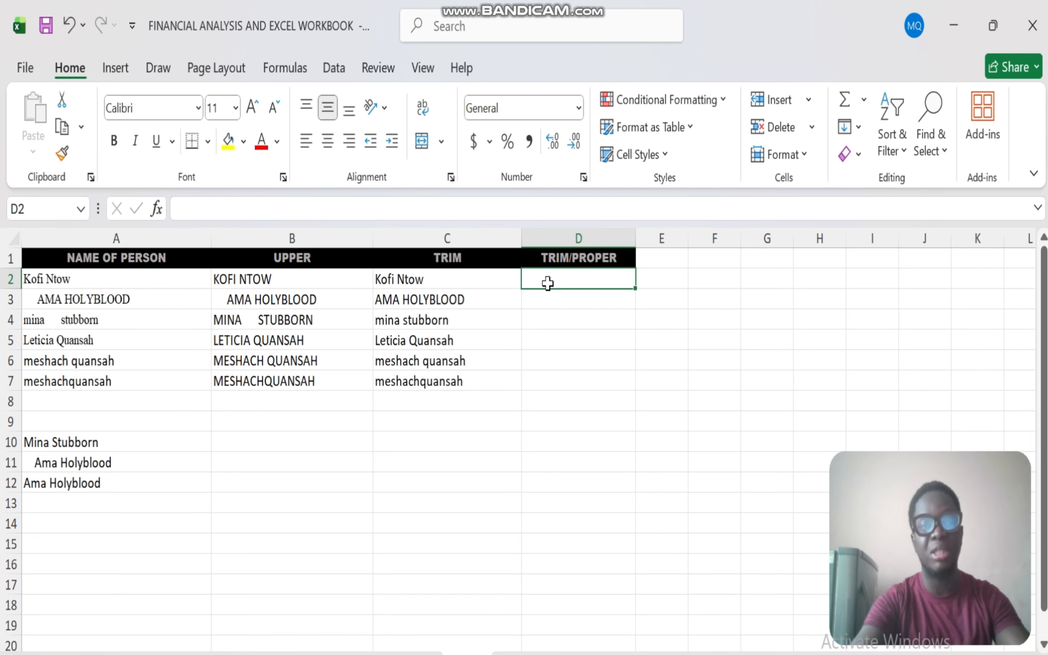
type("=")
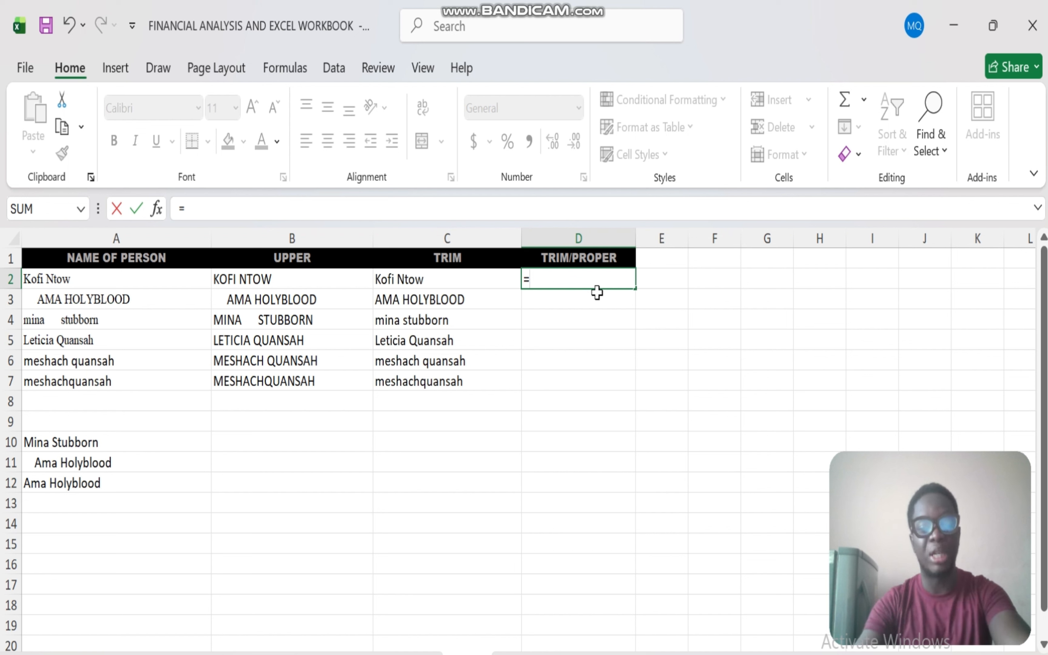
type("TRIM")
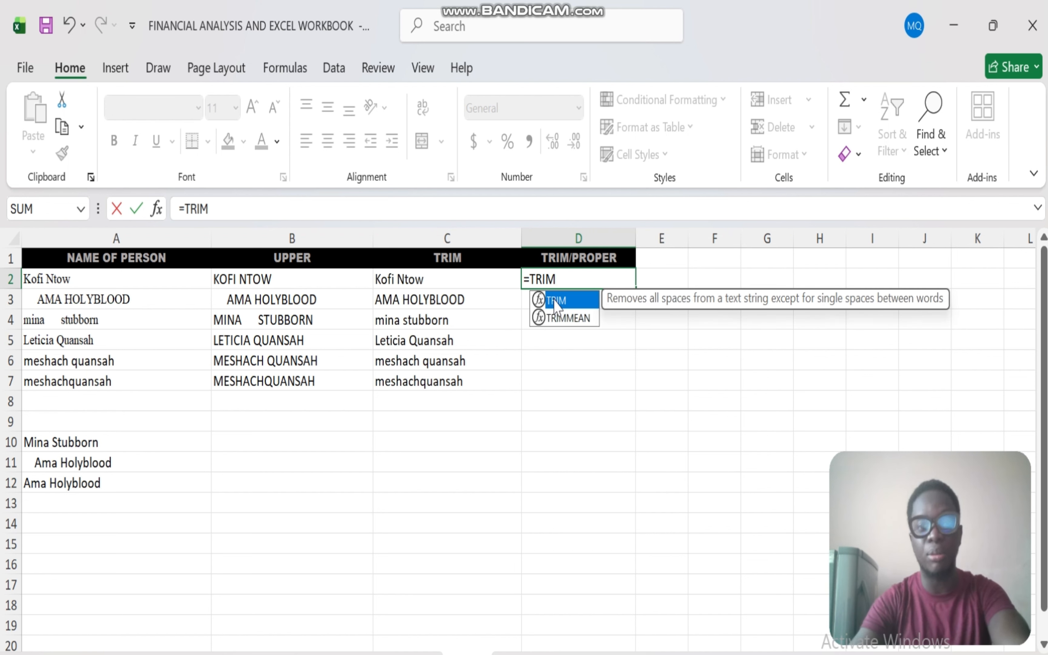
double_click(563, 300)
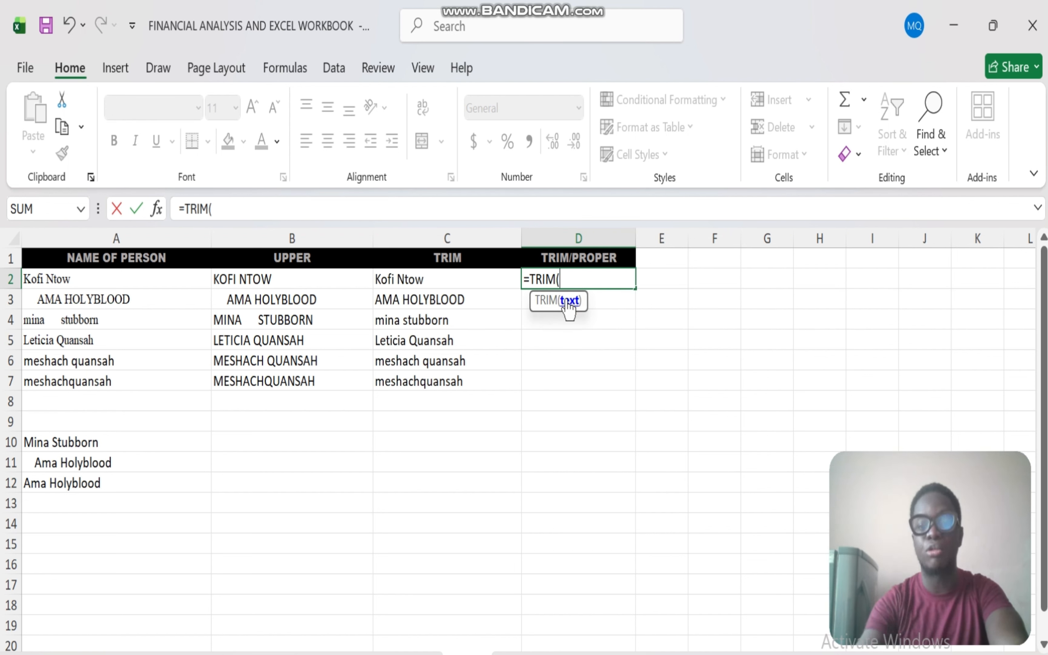
type("PROPER")
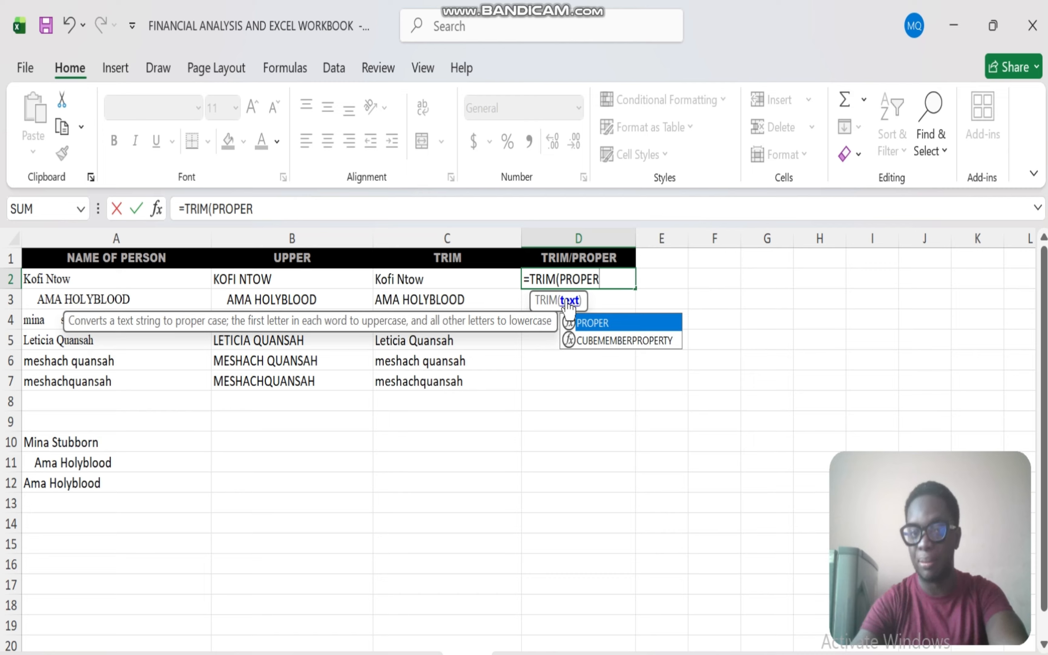
double_click(622, 323)
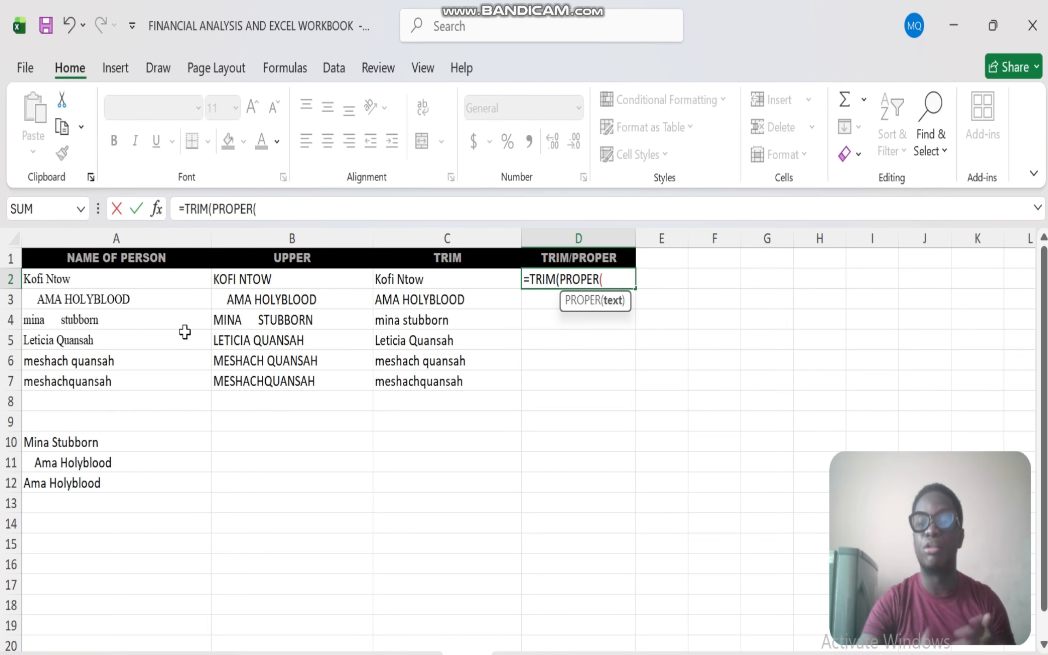
mouse_move(89, 278)
left_mouse_down()
mouse_move(84, 392)
mouse_move(87, 274)
left_mouse_up()
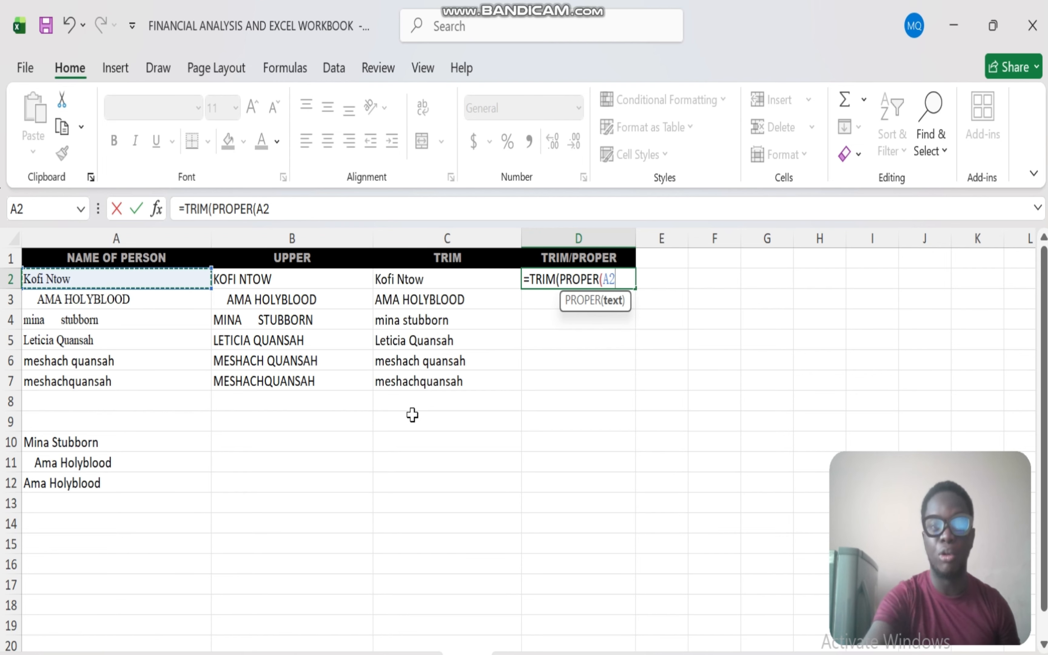
type("))")
key("Return")
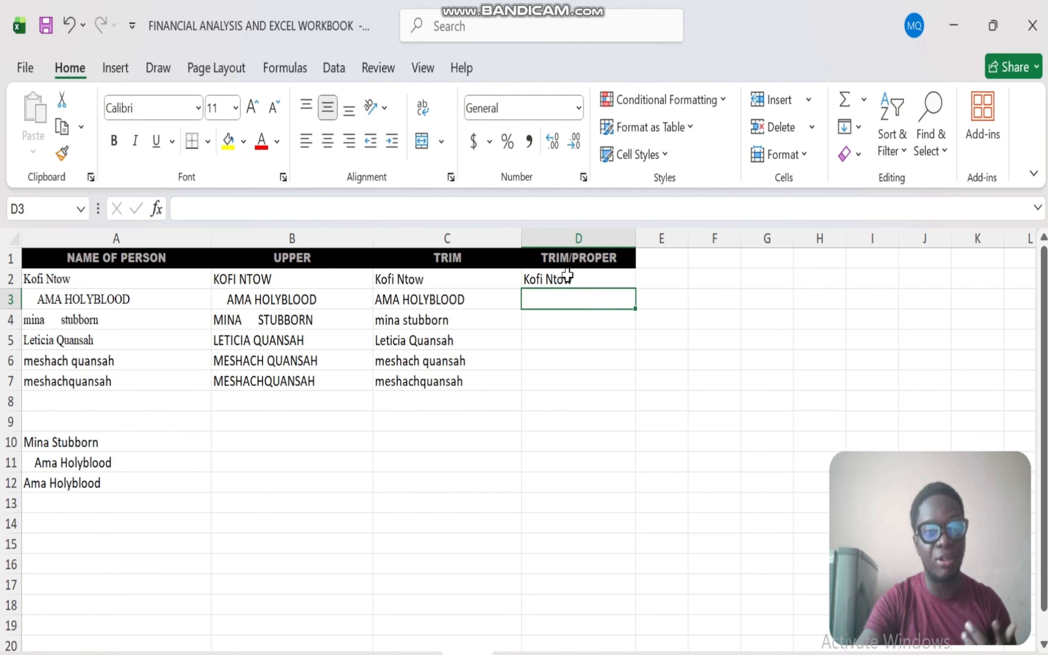
left_click(600, 278)
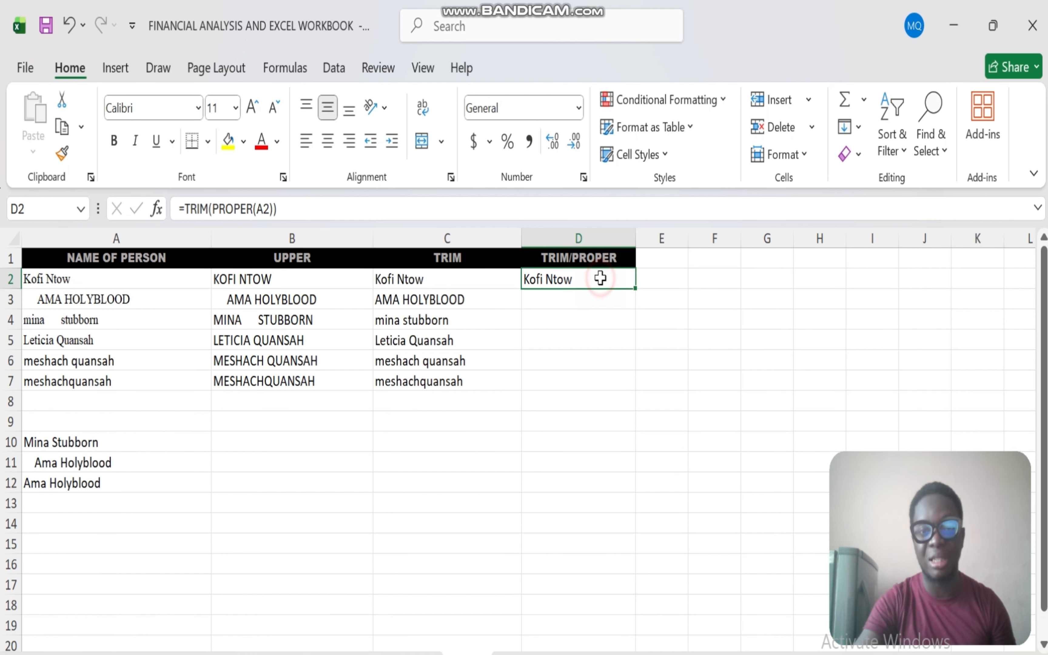
double_click(634, 288)
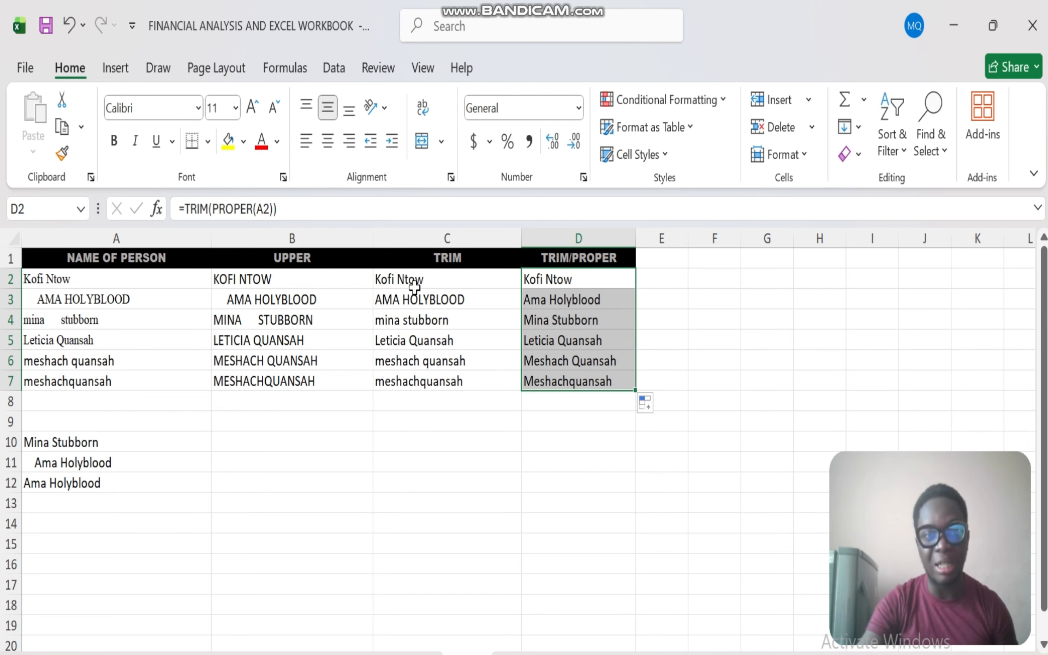
Compare the TRIM names in C2:C7 with the TRIM/PROPER names in D2 and D3.
left_click_drag(412, 277, 421, 381)
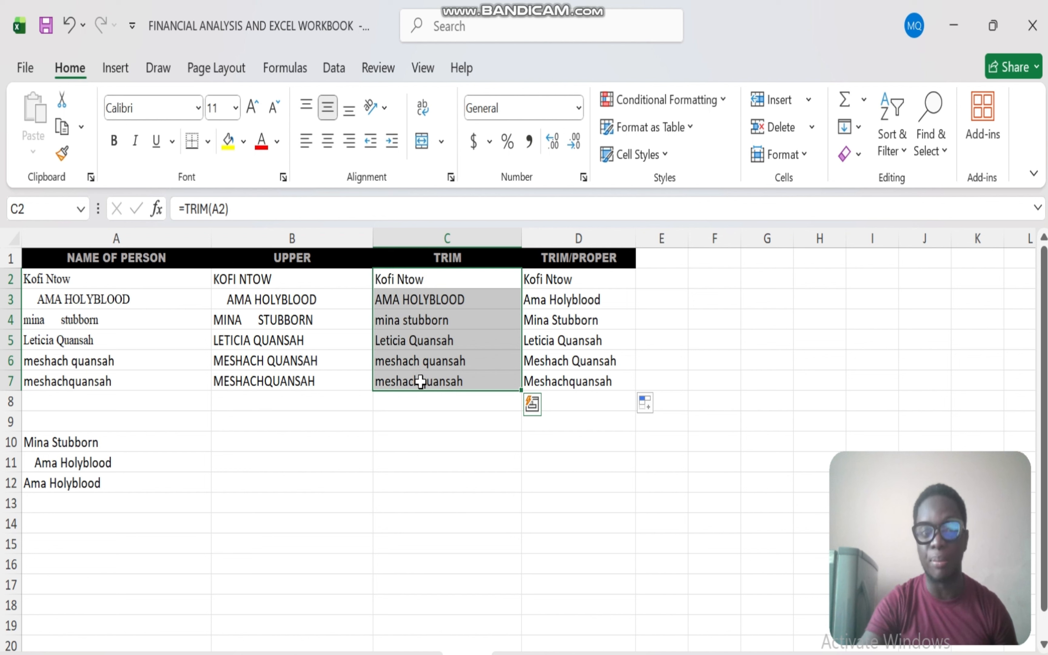
left_click(391, 303)
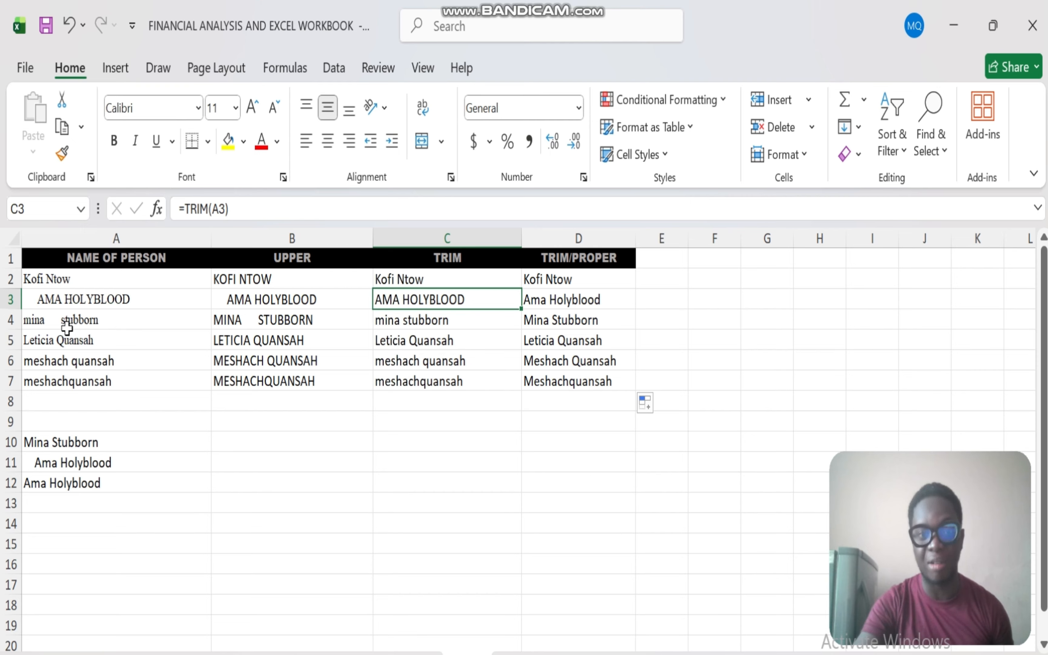
left_click(562, 279)
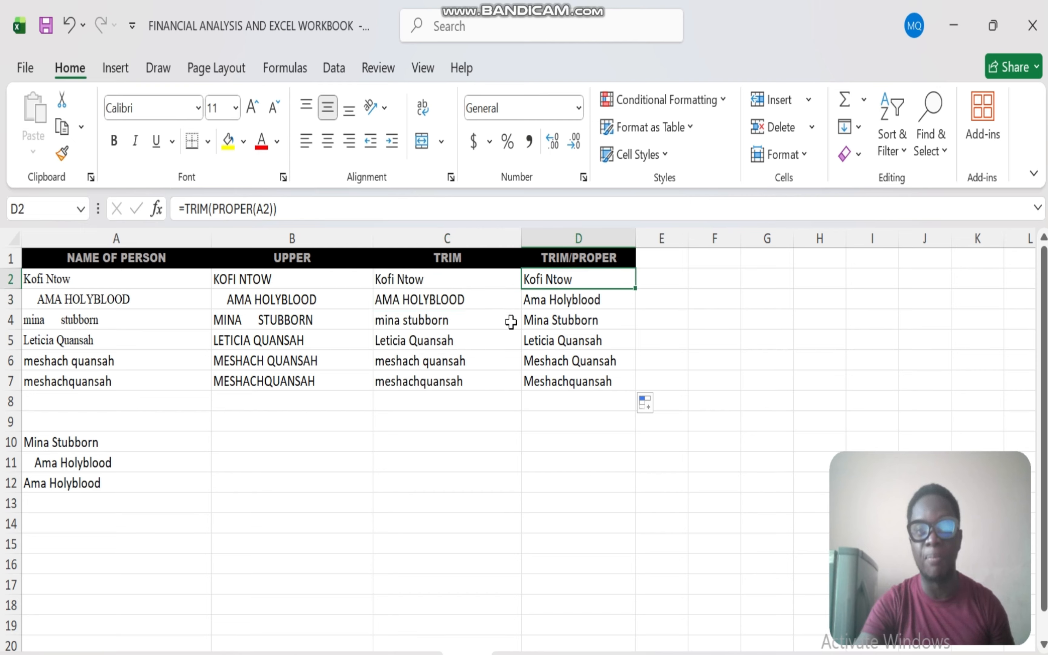
left_click(553, 300)
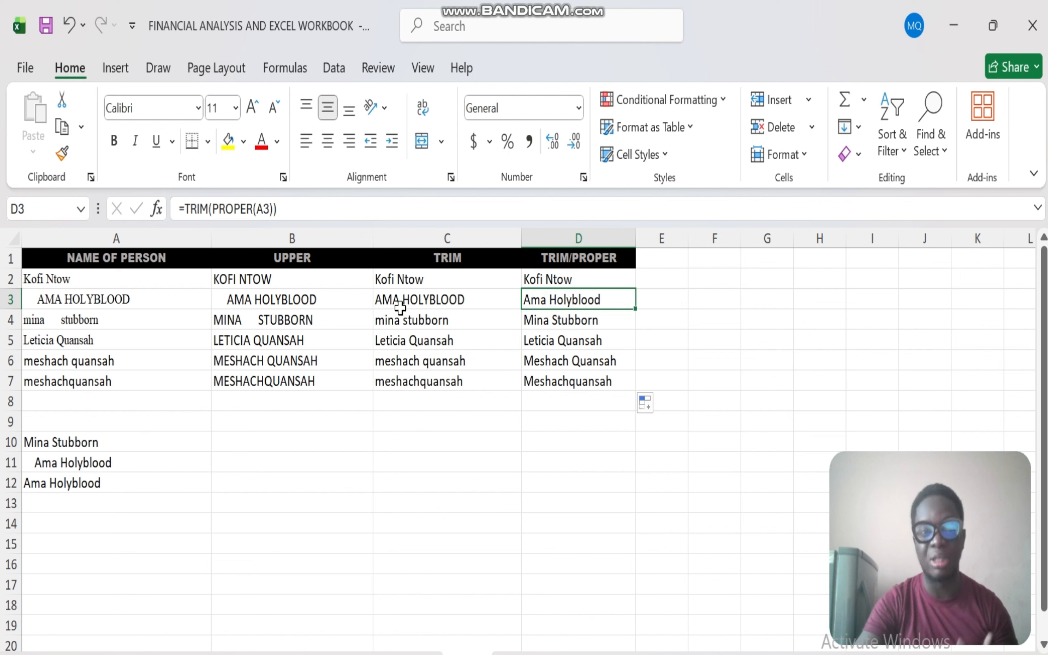